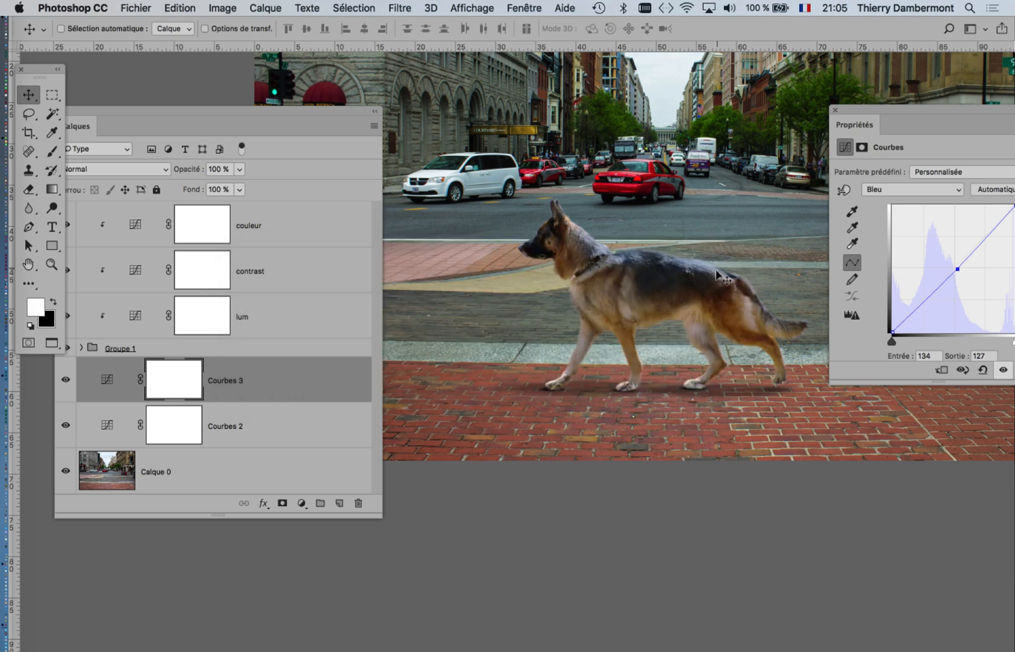
Step: Group the layers Courbes 3, Courbes 2 and Calque 0 and name the group "decor et ses calq de reg"
scroll(596, 309, down, 5)
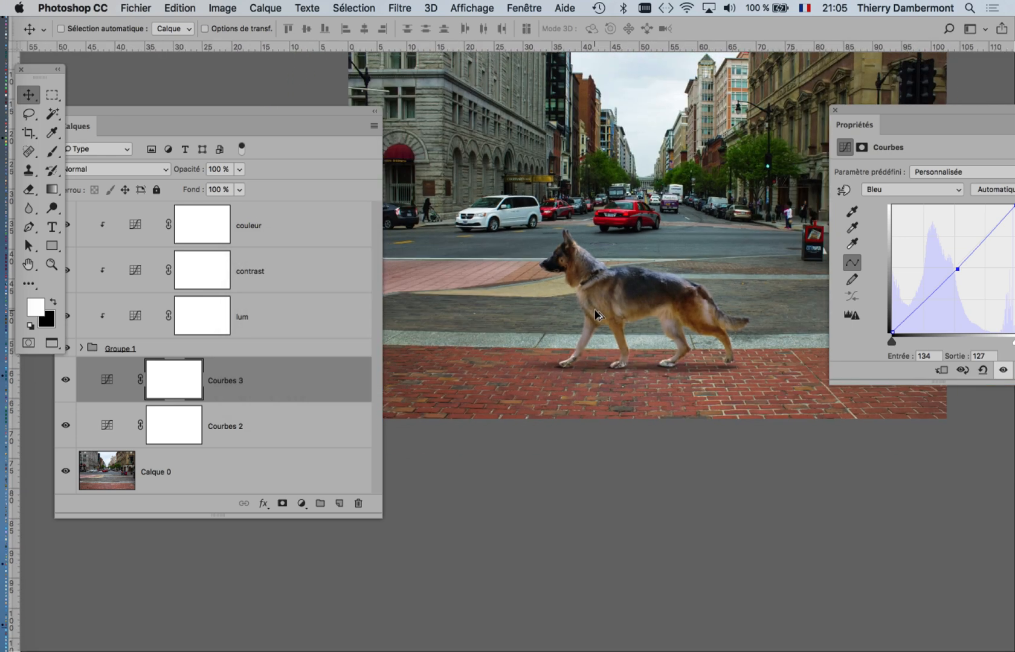
drag(186, 116, 288, 89)
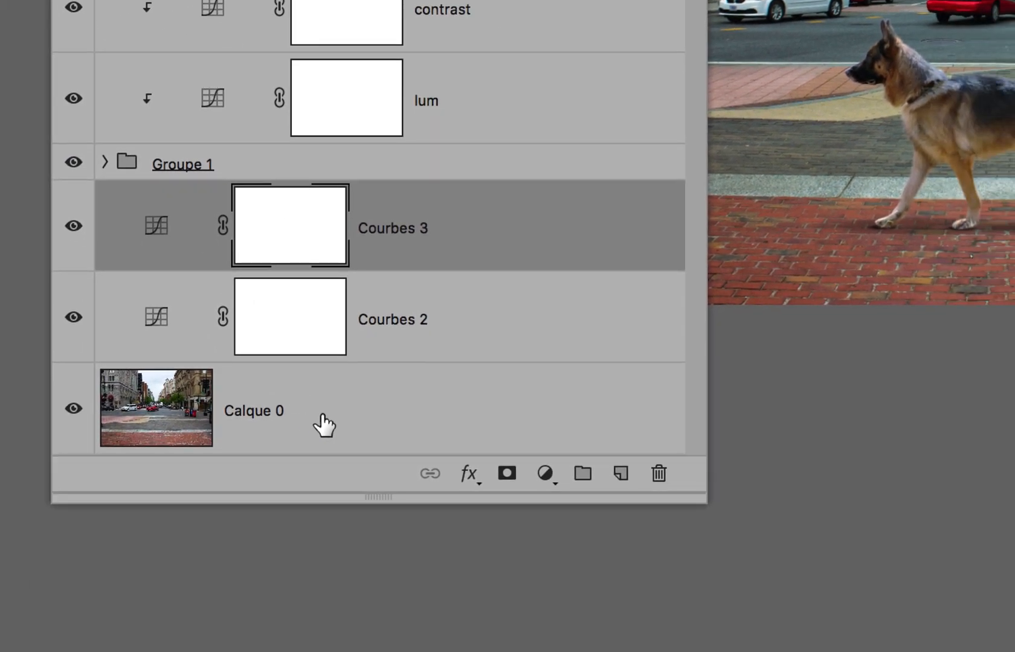
click(420, 534)
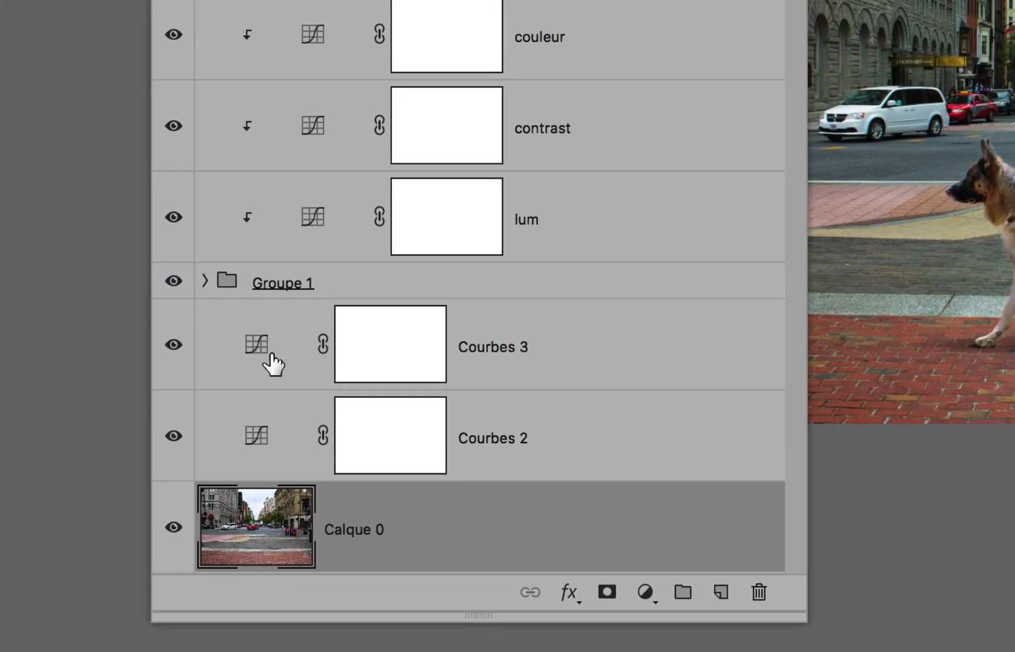
shift+click(256, 344)
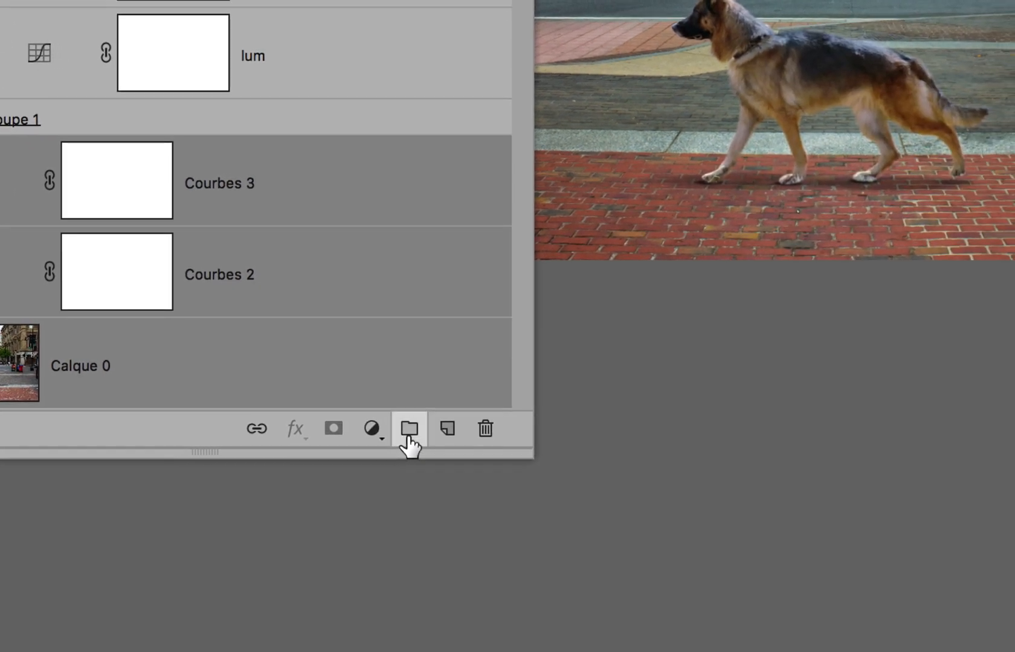
click(683, 596)
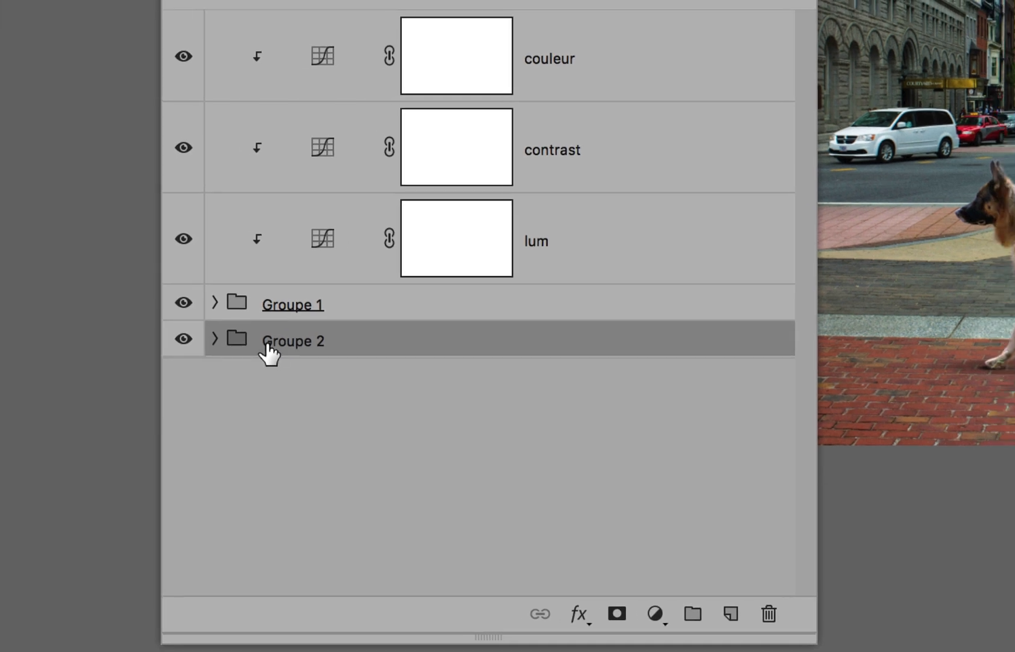
double_click(244, 294)
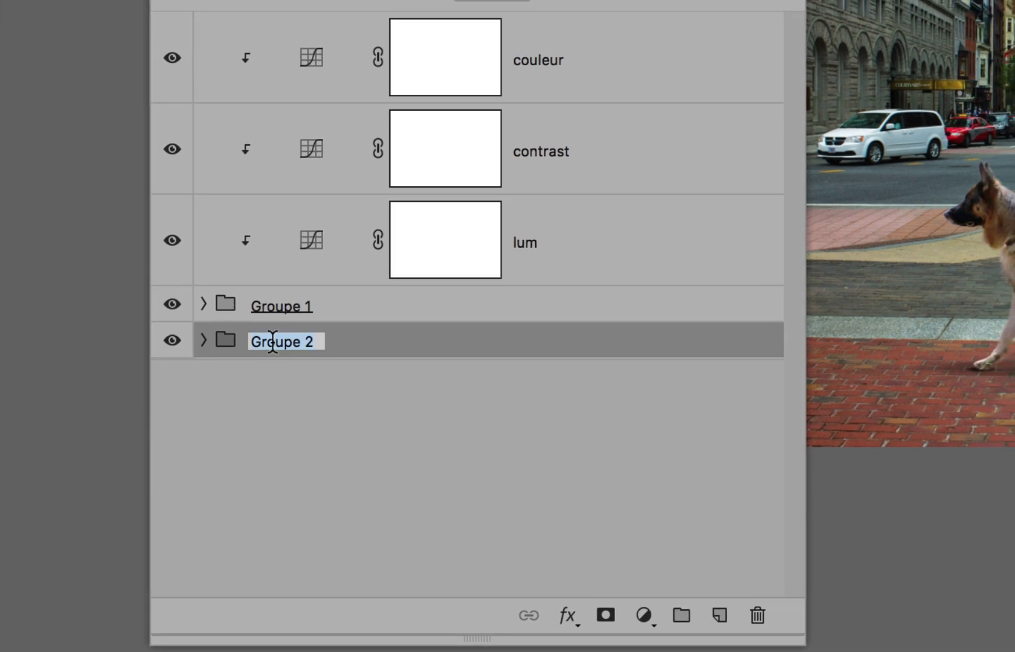
text(decor et ses calq de)
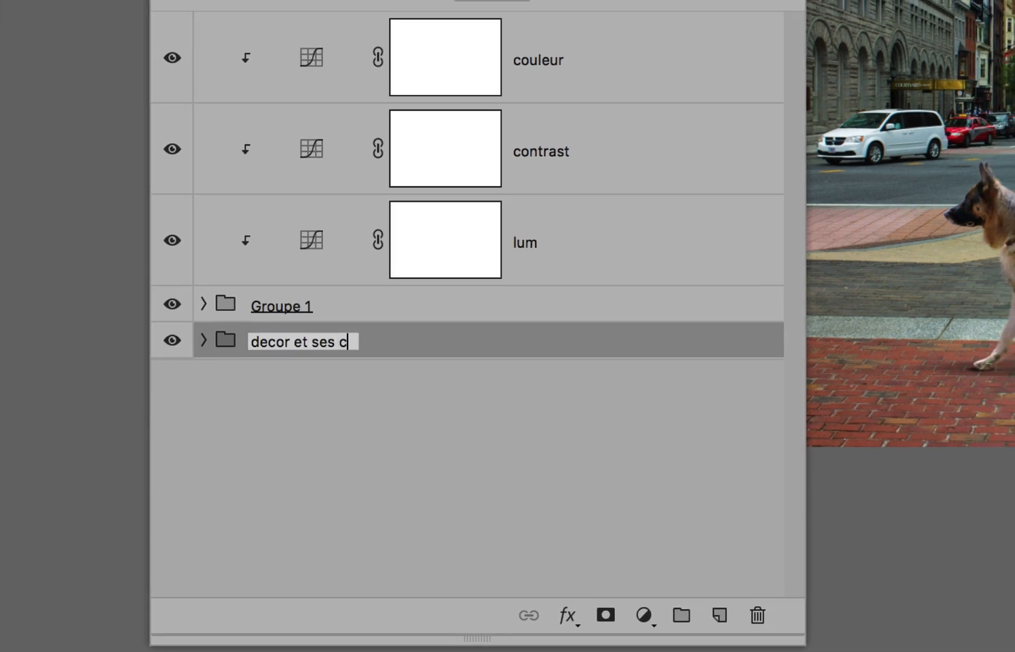
text( reg)
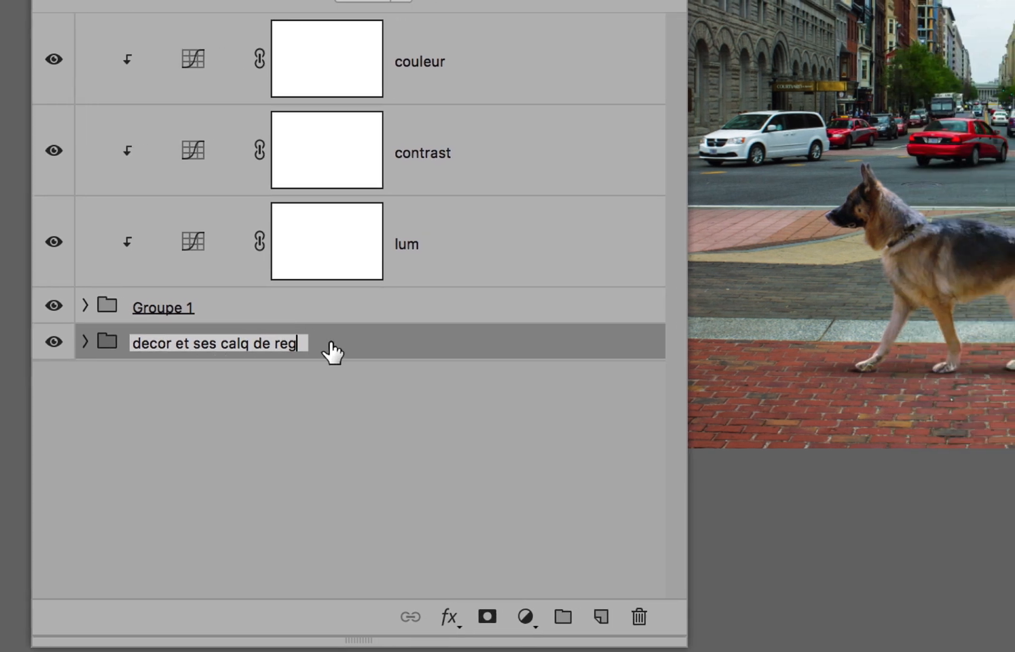
key(Return)
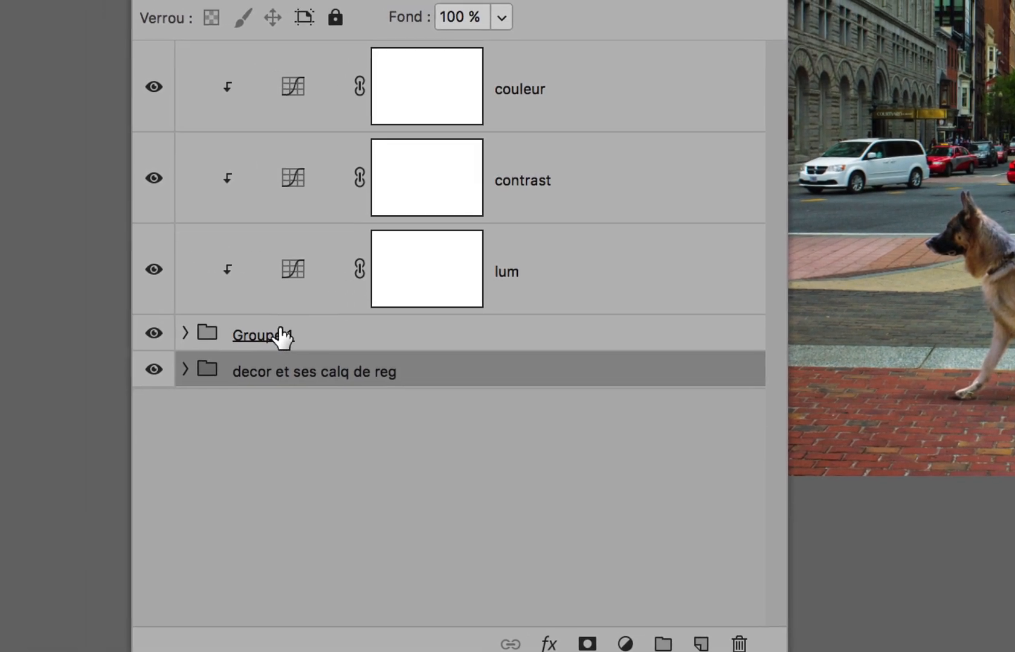
Step: Rename the dog's layer group, Groupe 1, as "chien et ses ombres"
double_click(281, 336)
text(ch)
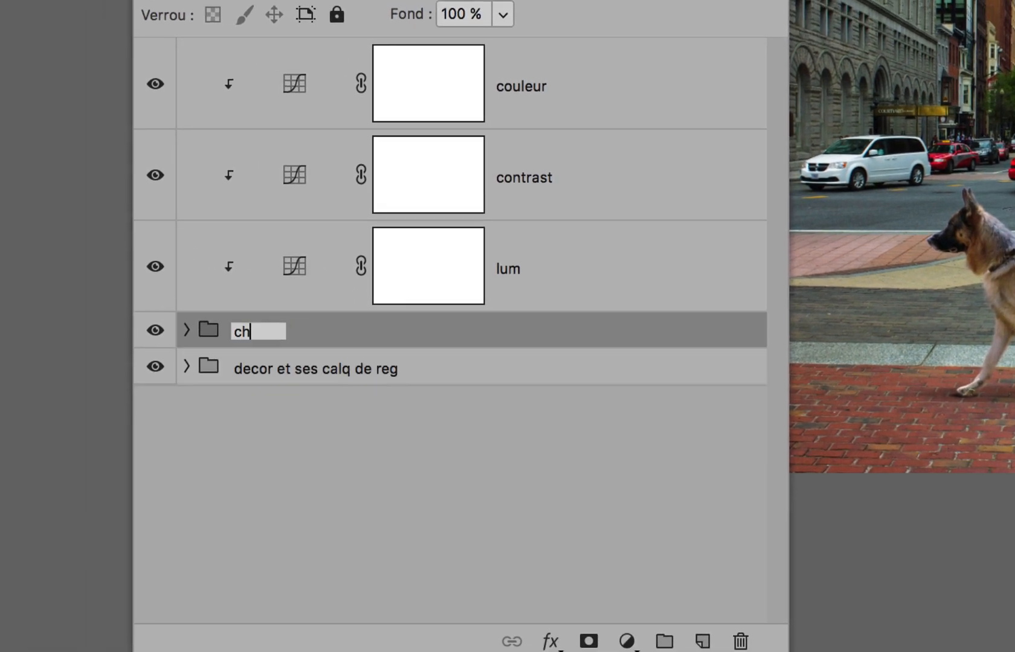
text(ien et ses ombres)
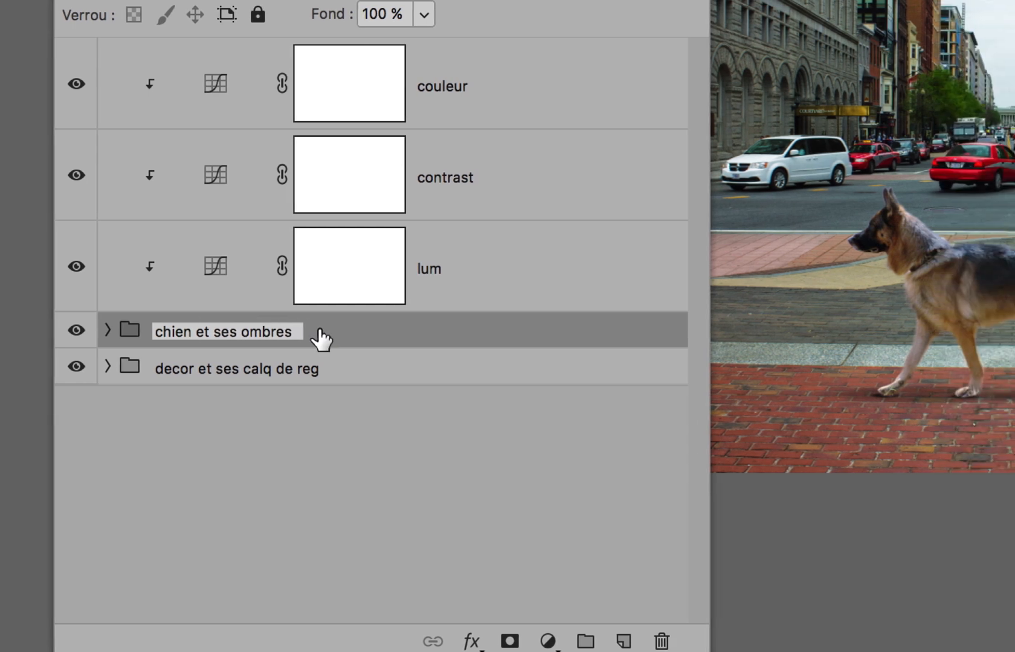
key(Return)
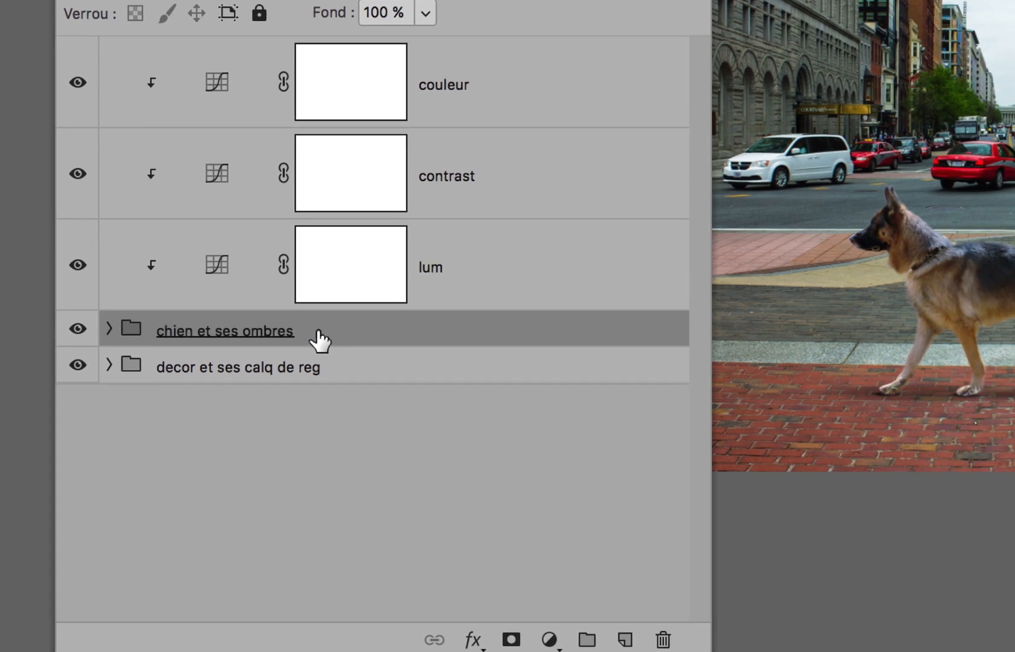
Step: Group couleur, contrast, lum and the dog group together, naming the new group "chien et ses ombres et ses calq de reg"
click(208, 104)
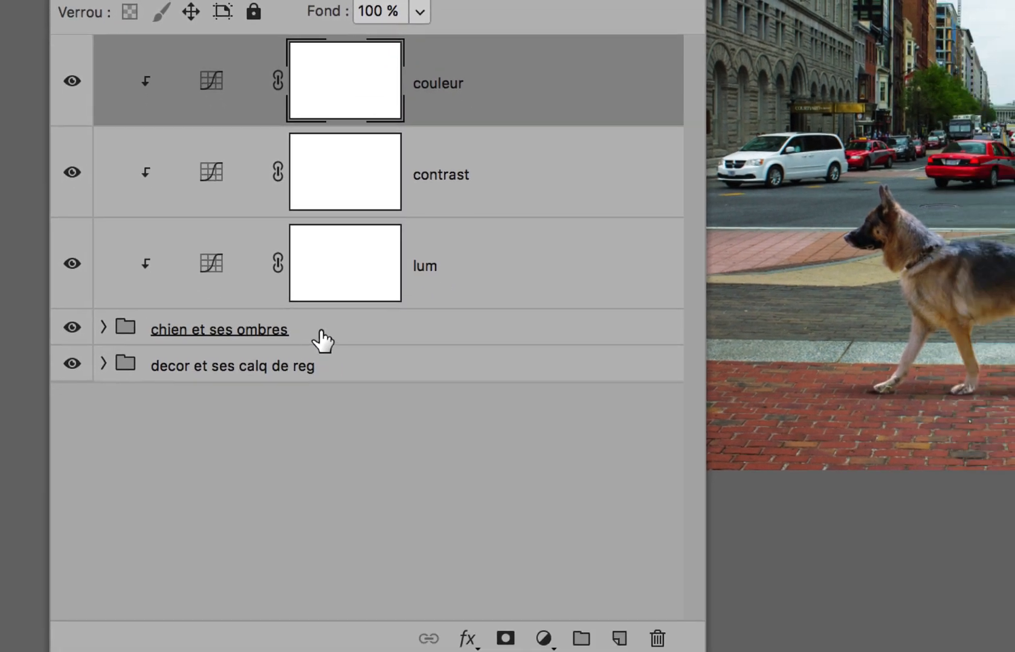
shift+click(322, 340)
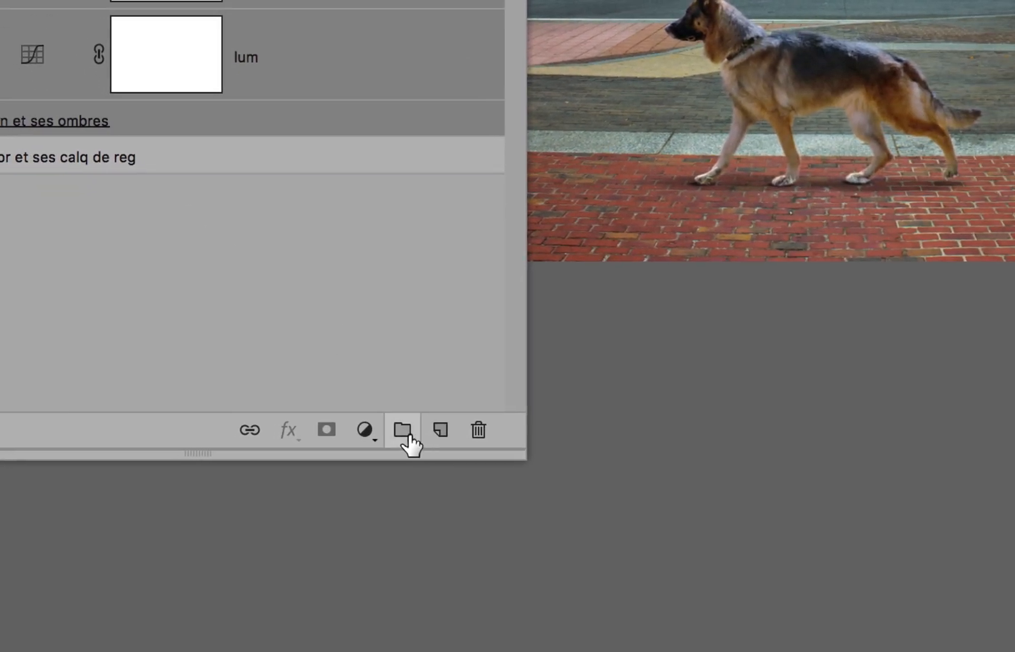
click(402, 430)
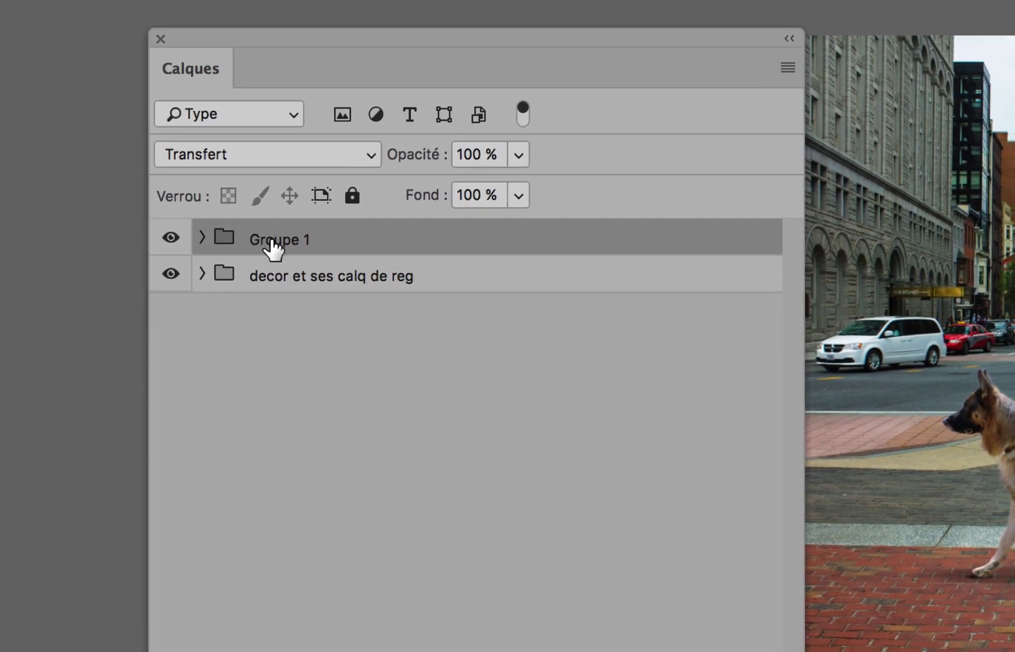
double_click(270, 241)
text(chien )
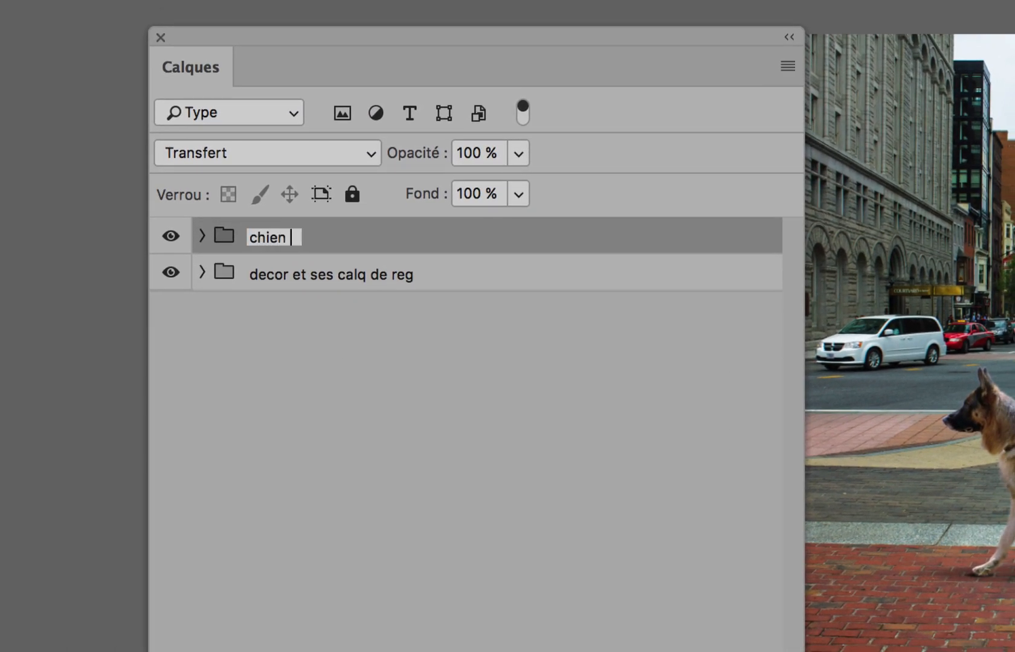
text(et ses ombres)
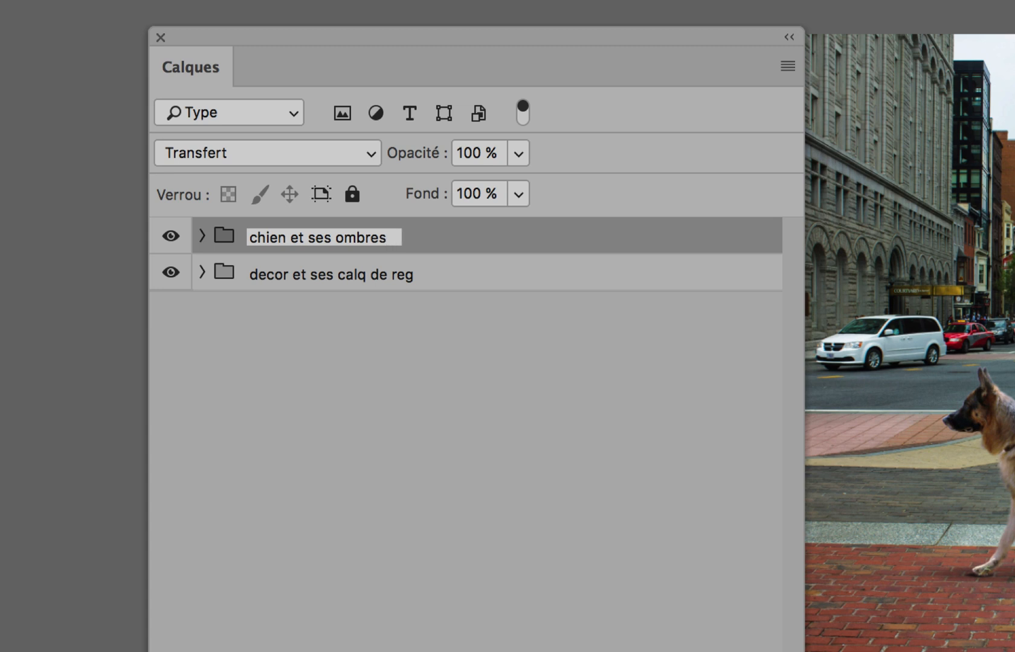
text( et se)
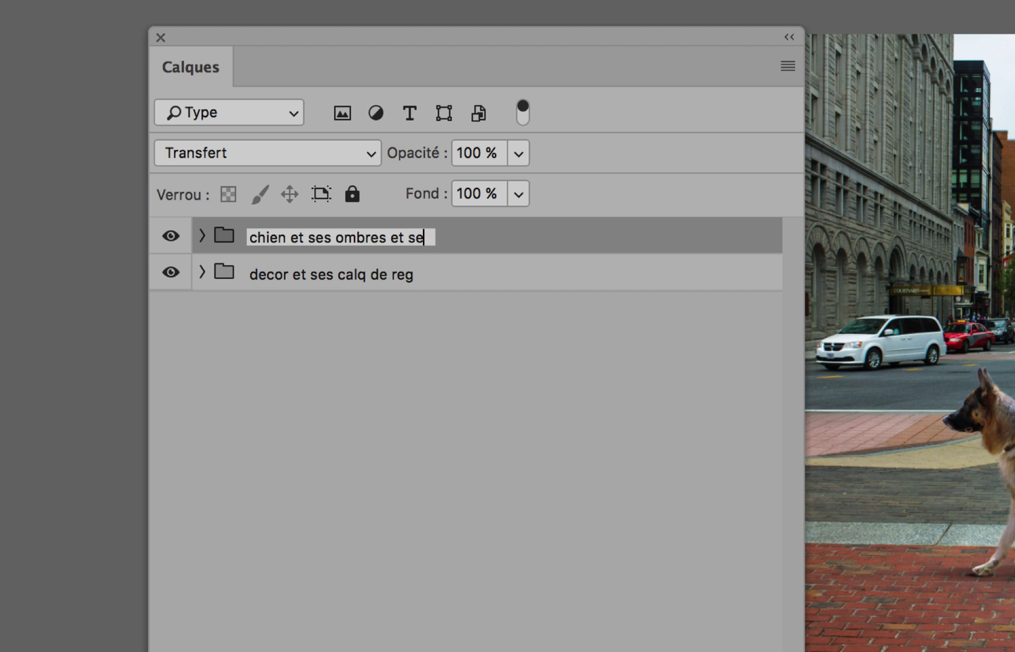
text(s calq de reg)
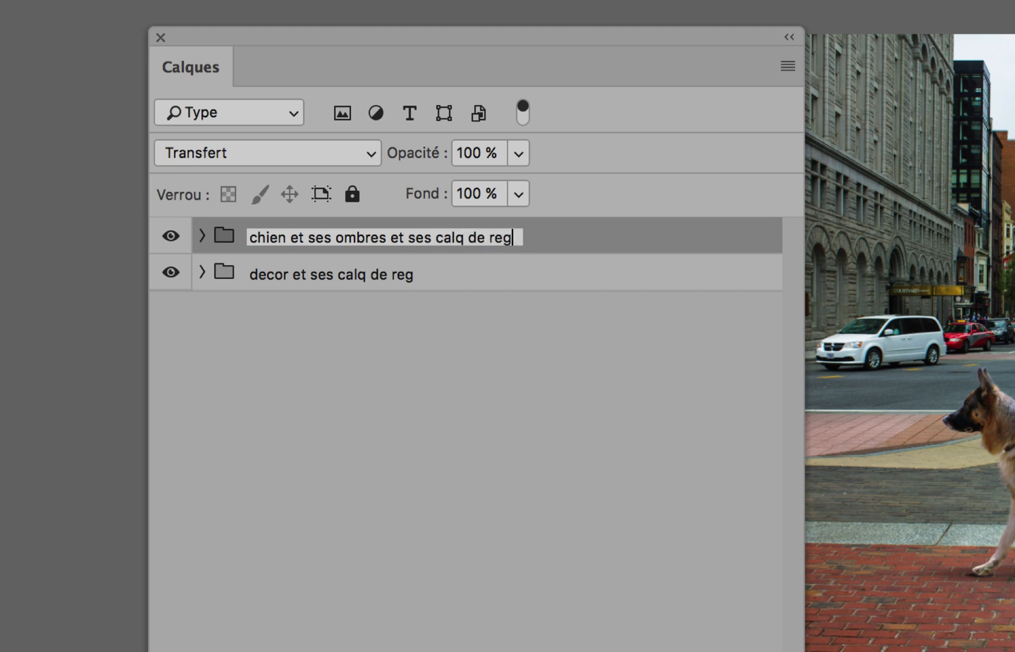
key(Return)
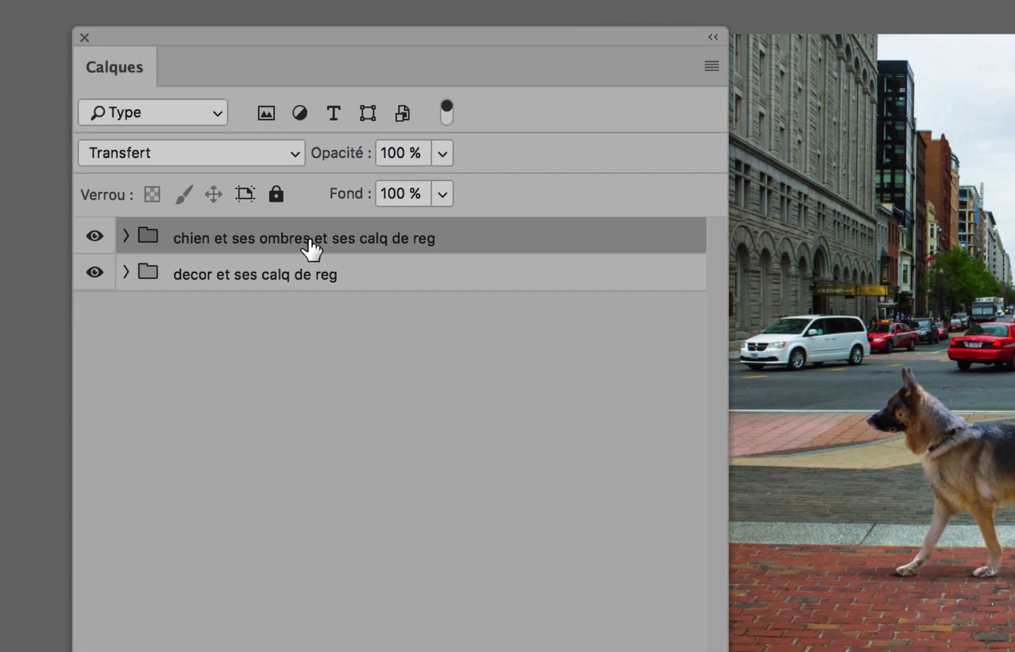
Step: Examine the contents of the dog group, its nested shadow group and the decor group, collapsing each one again
click(247, 237)
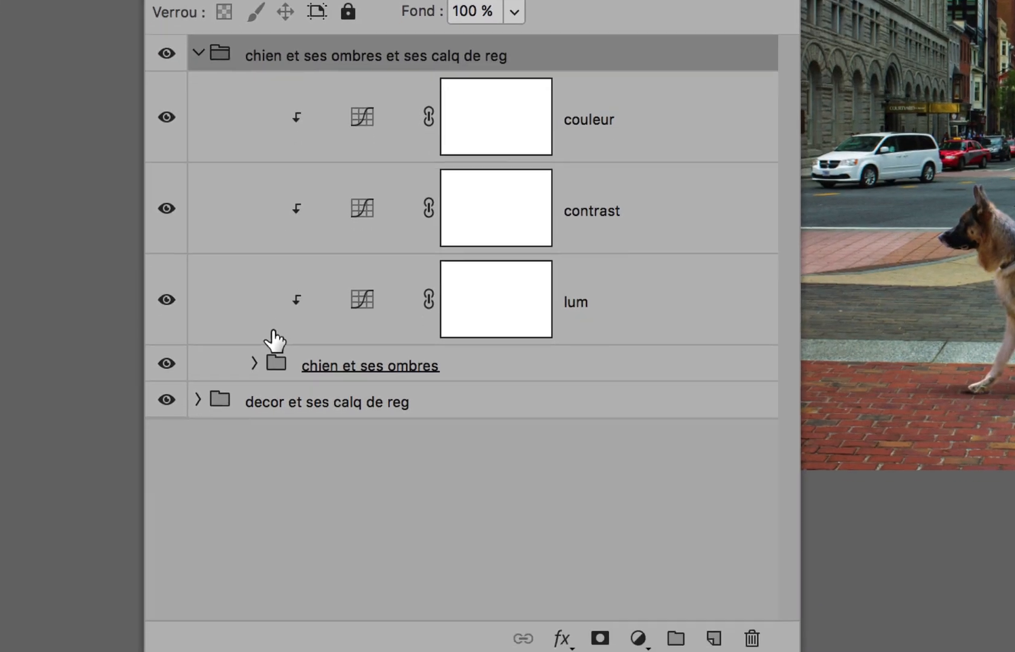
click(266, 343)
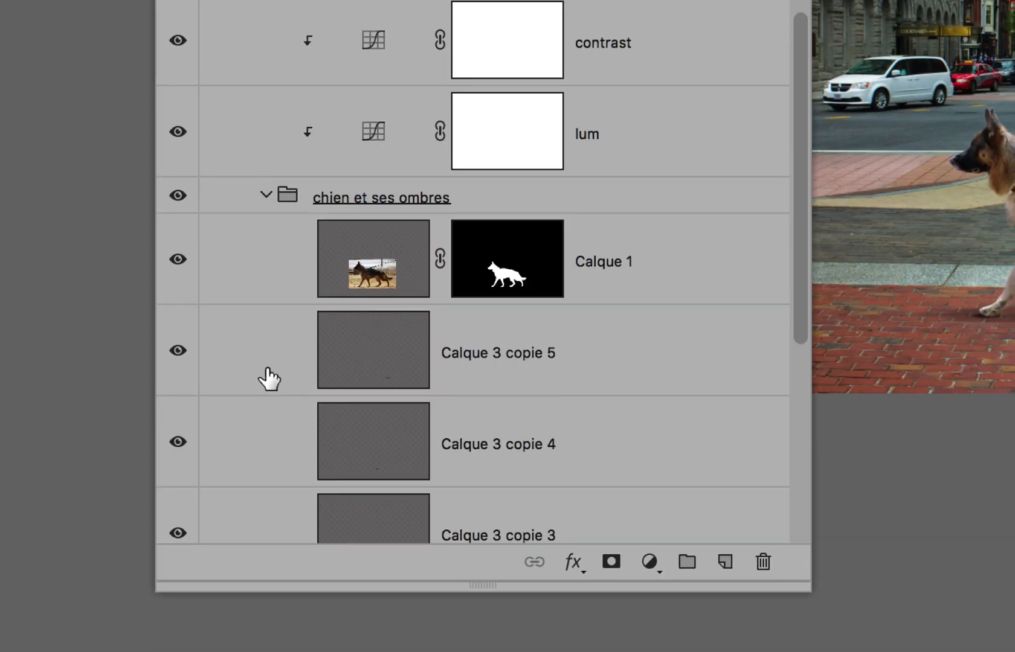
scroll(270, 380, down, 4)
scroll(267, 381, up, 5)
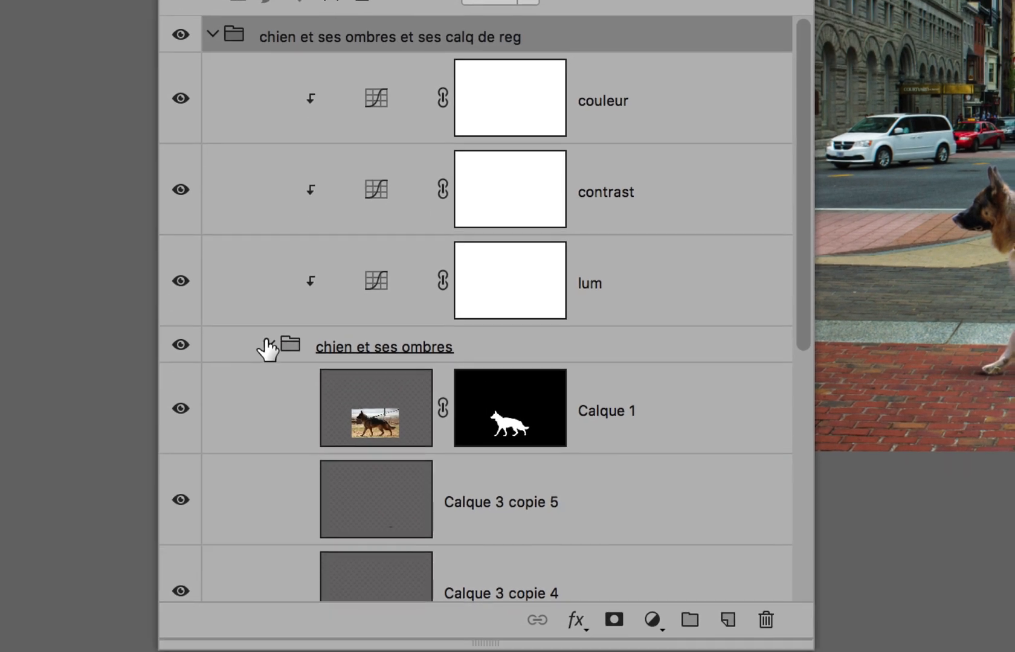
click(266, 279)
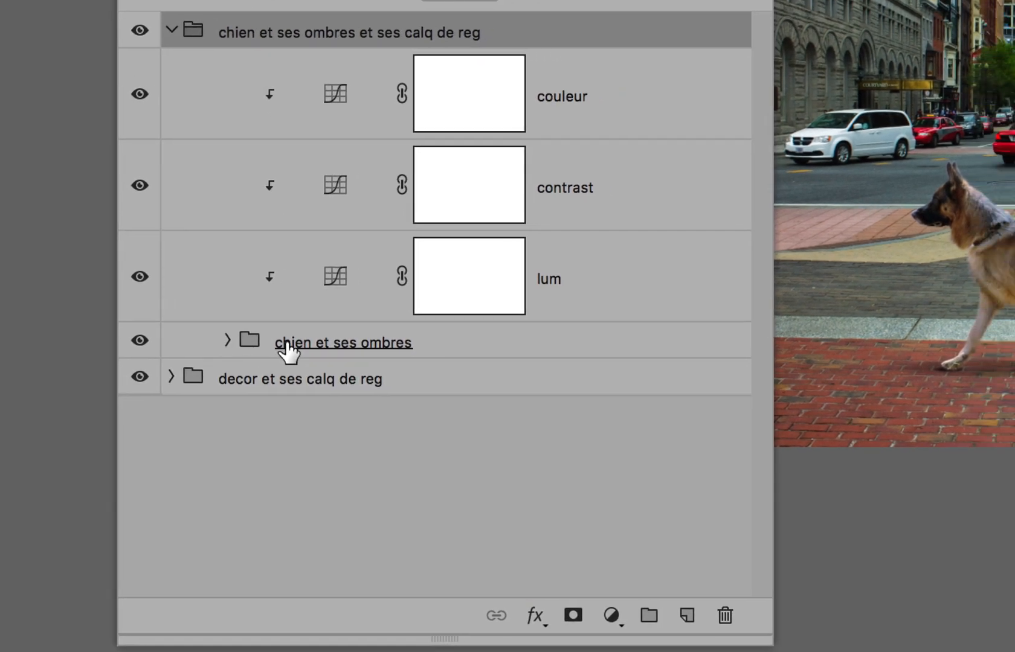
click(323, 281)
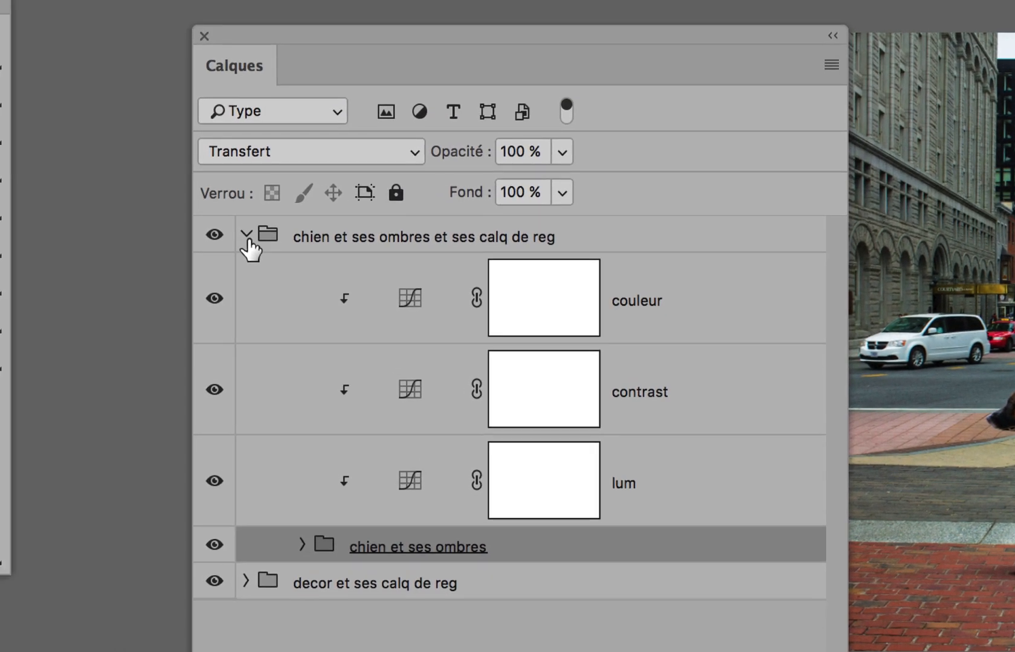
click(180, 85)
click(217, 98)
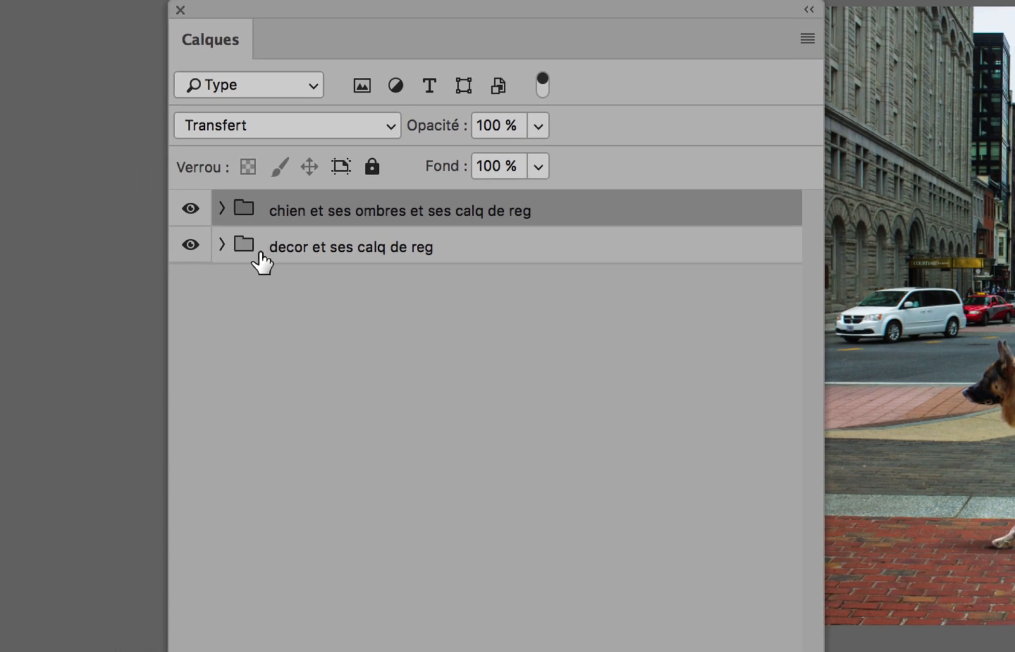
click(261, 257)
click(222, 245)
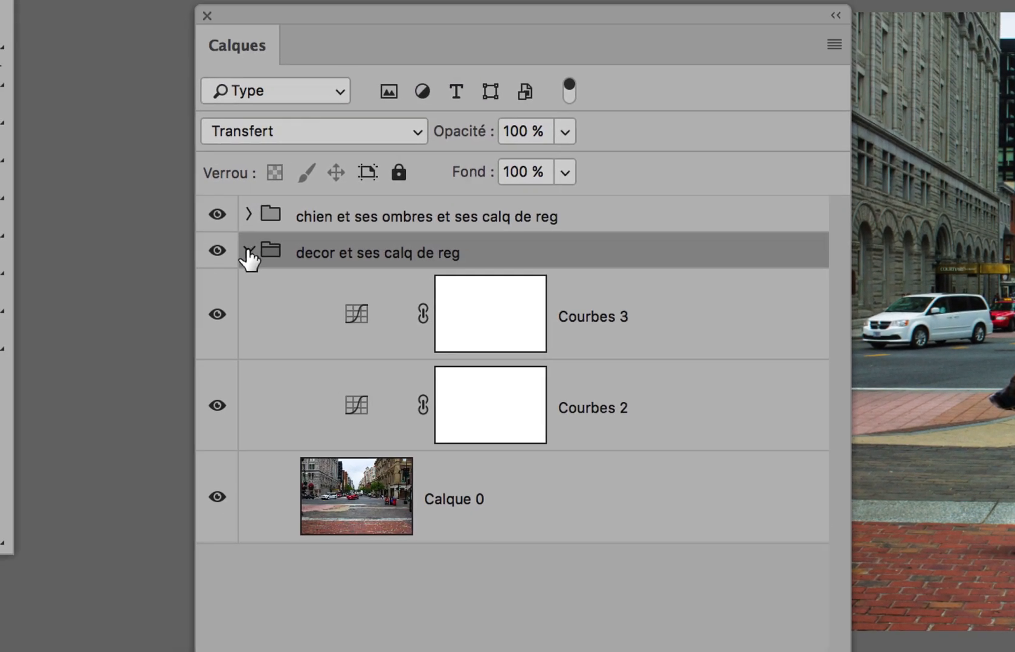
click(248, 252)
Step: Add a Curves adjustment layer directly above the "chien et ses ombres et ses calq de reg" group
click(372, 218)
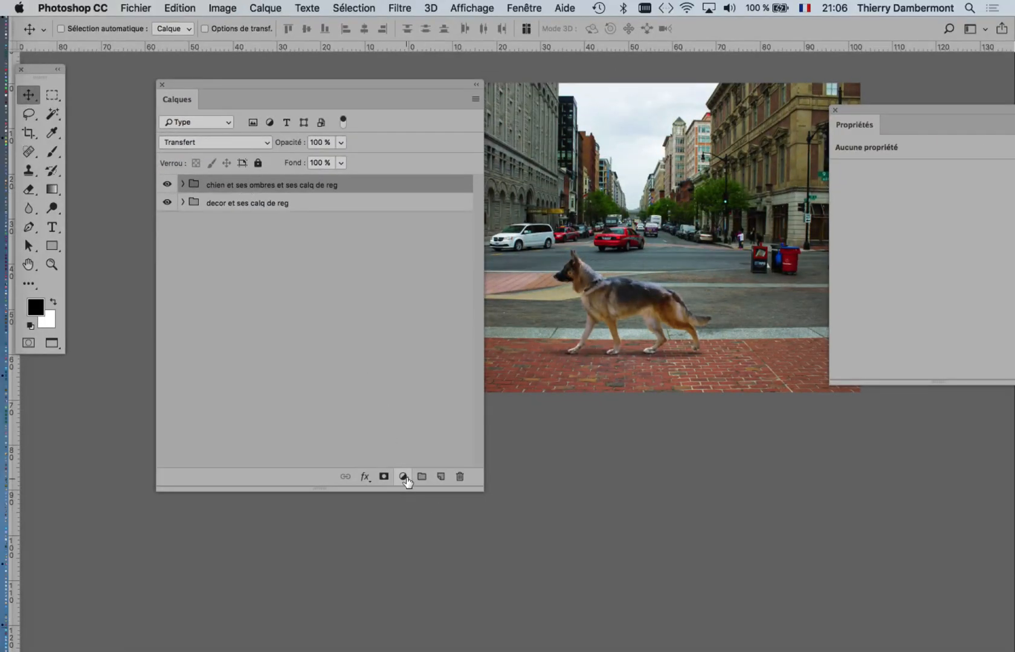
click(403, 476)
click(436, 560)
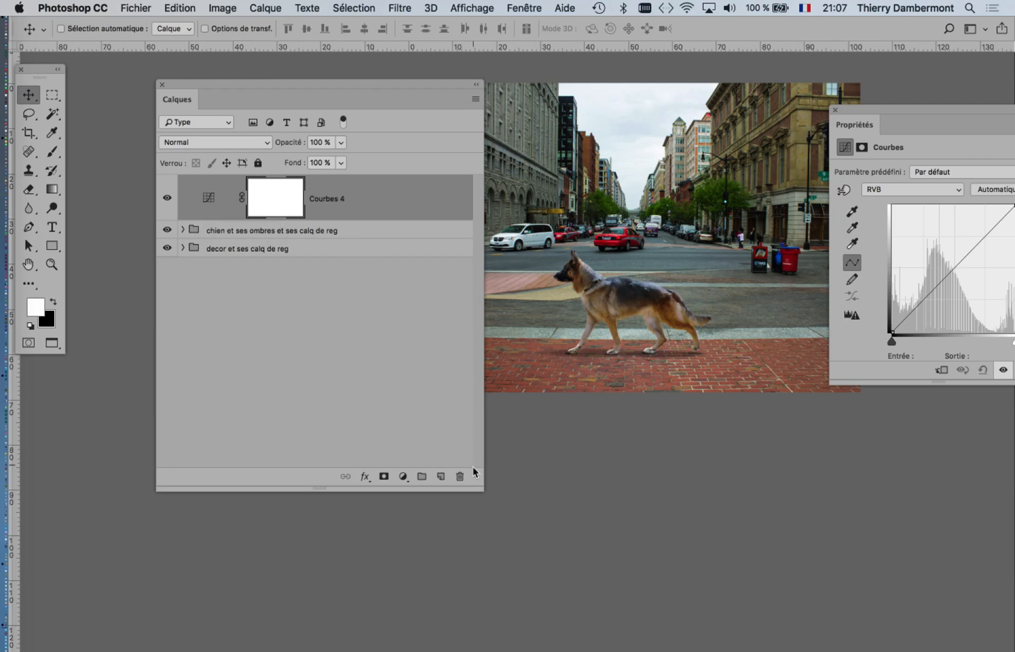
Step: Shrink the layers palette and reposition it and the curve properties palette so they cover less of the photo
drag(481, 486, 449, 378)
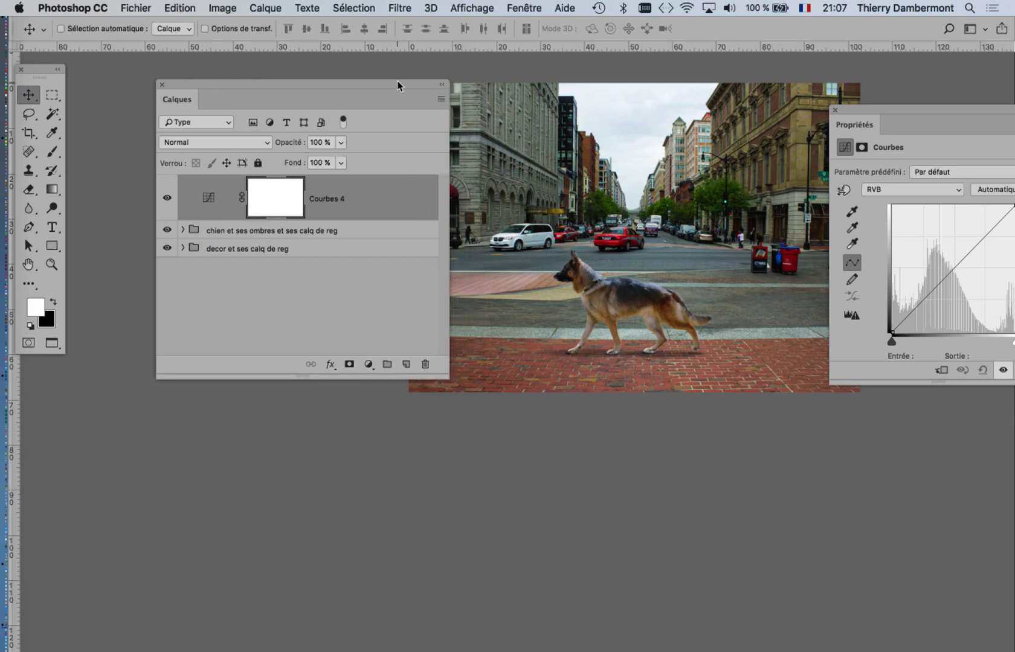
drag(398, 86, 267, 433)
scroll(1013, 100, right, 10)
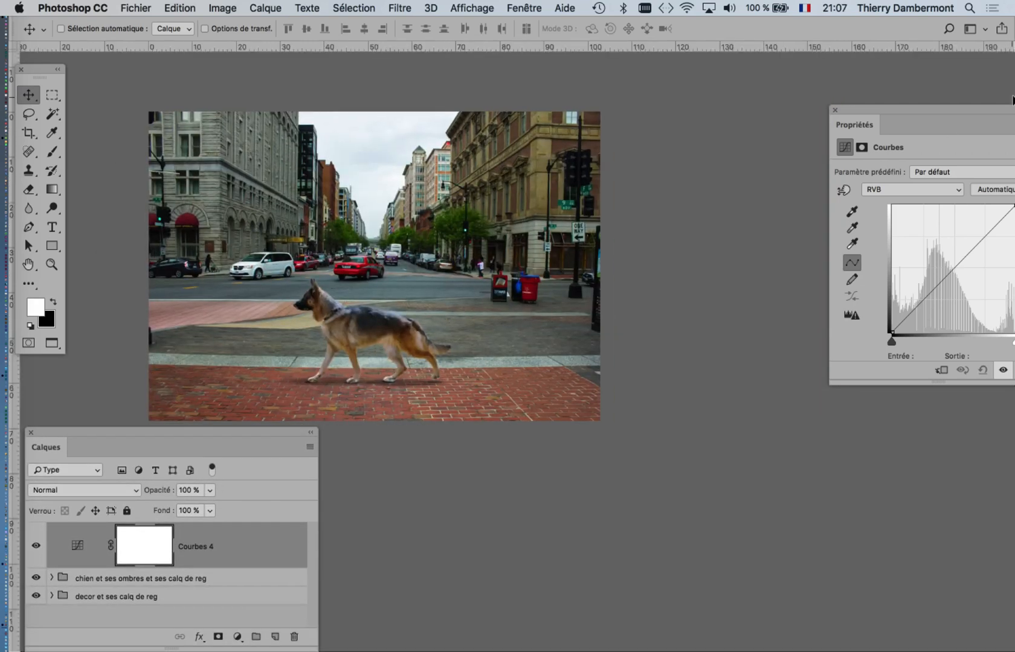
drag(911, 110, 635, 113)
scroll(511, 208, up, 5)
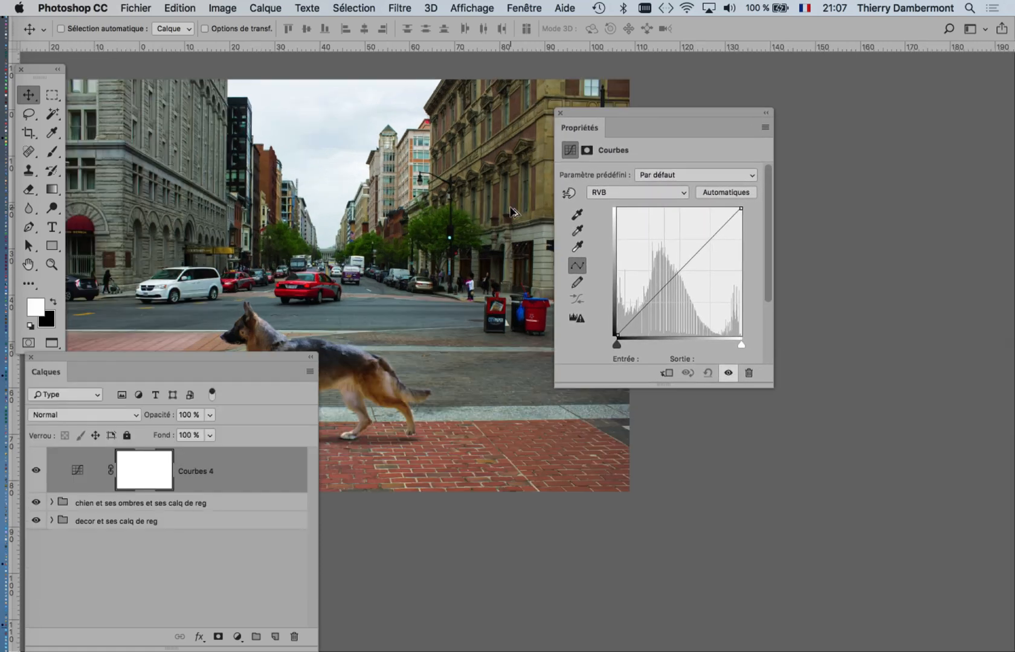
drag(314, 355, 199, 513)
drag(603, 112, 750, 104)
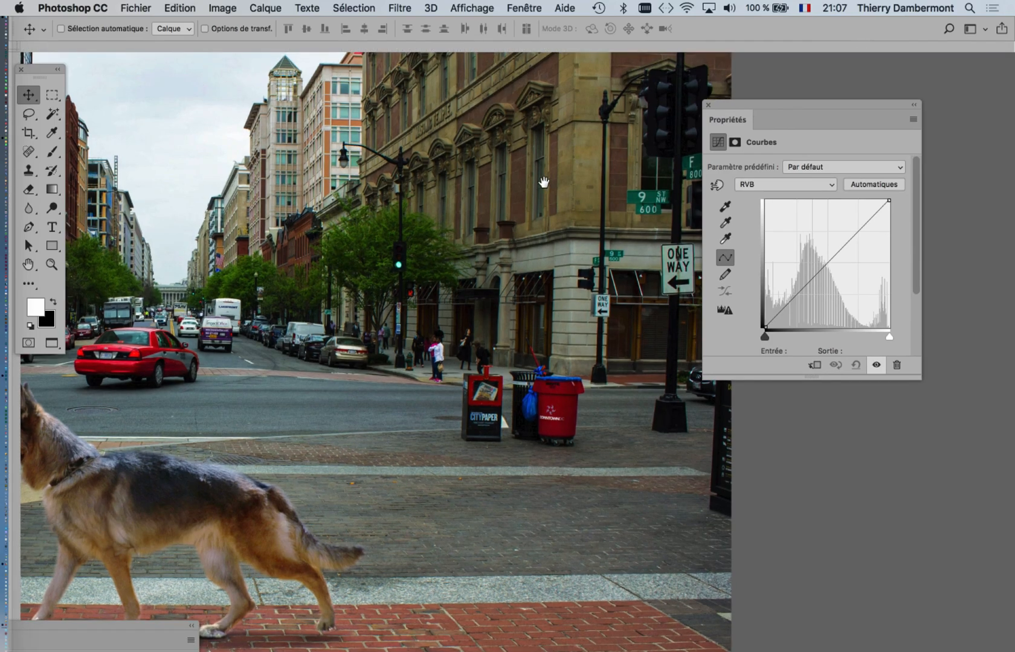
Step: Brighten the global Curves layer's RGB curve, adding points at input 76 to output 98, 39 to 50 and 213 to 216
drag(523, 232, 698, 202)
drag(825, 262, 802, 278)
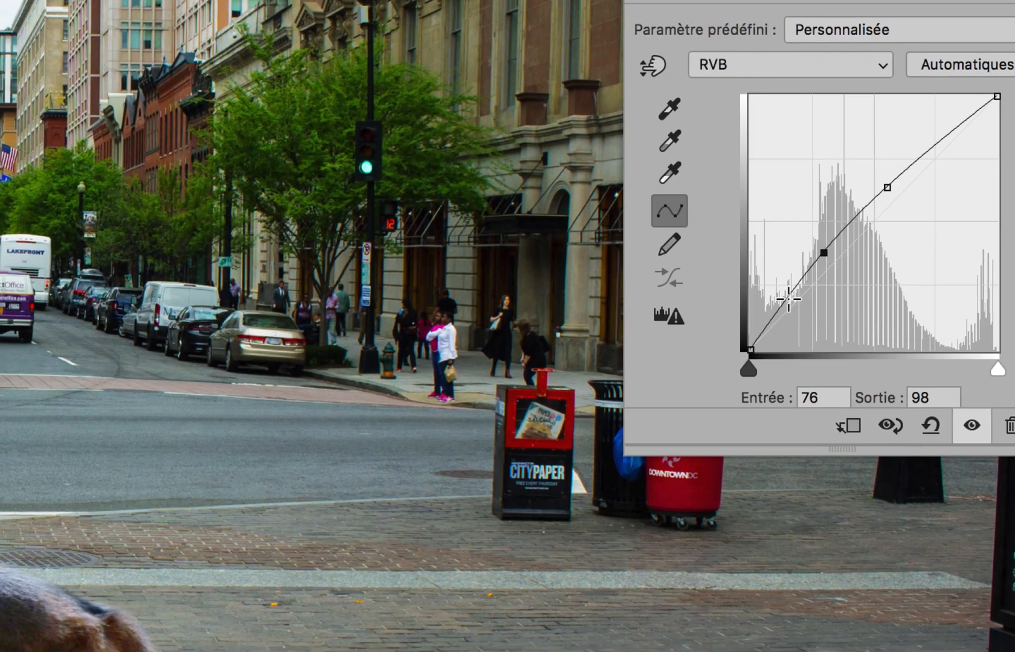
click(776, 310)
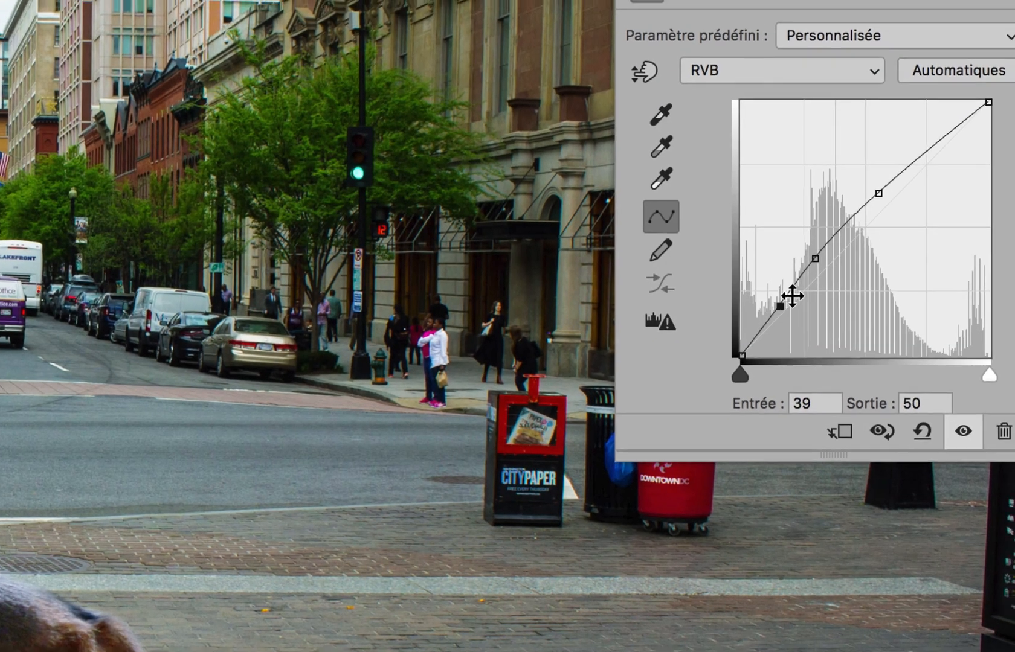
click(945, 144)
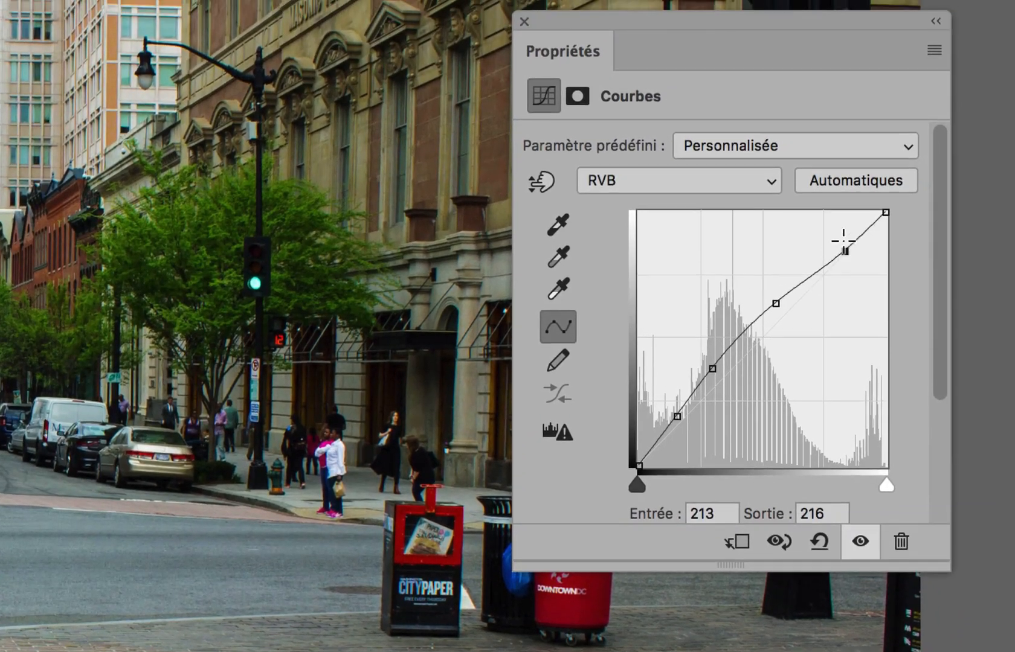
Step: Try output 230 for the curve's 213 highlight, pull the highlights down for the sky and set input 88 to output 92
drag(843, 240, 867, 215)
scroll(375, 111, up, 5)
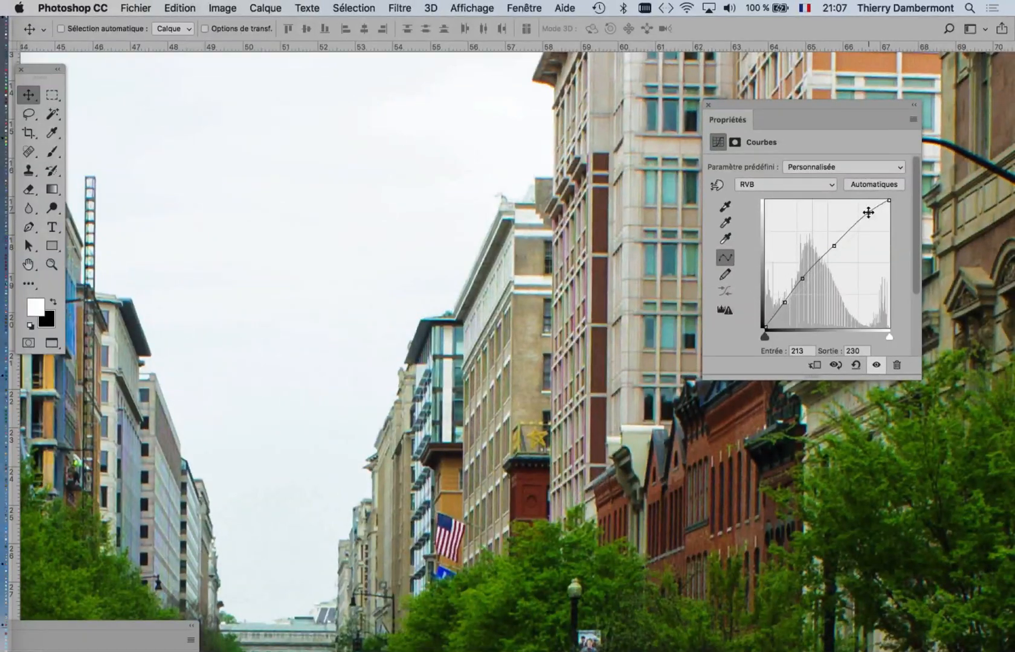
drag(870, 213, 809, 278)
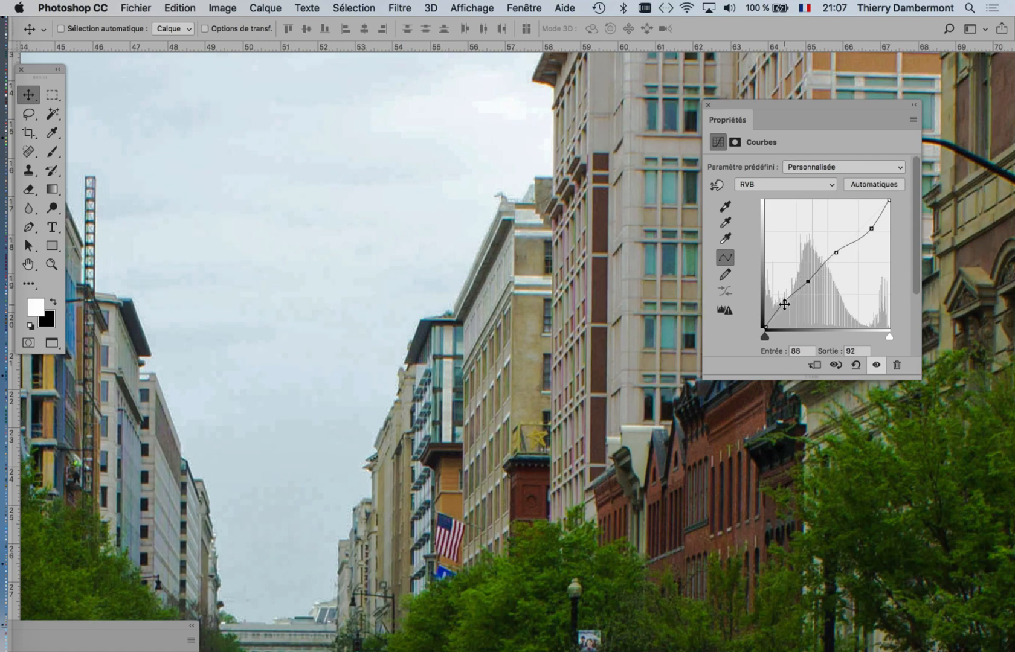
Step: Lift the curve's two lower points to brighten the dark truck area, setting input 88 to output 101
scroll(629, 326, down, 8)
scroll(628, 326, left, 5)
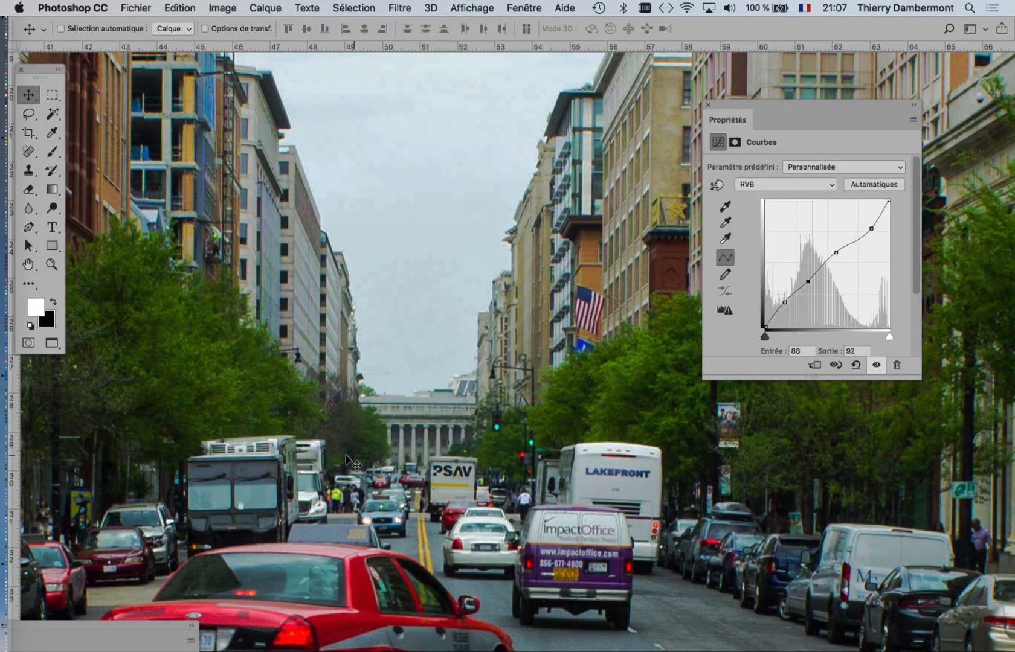
scroll(219, 524, up, 10)
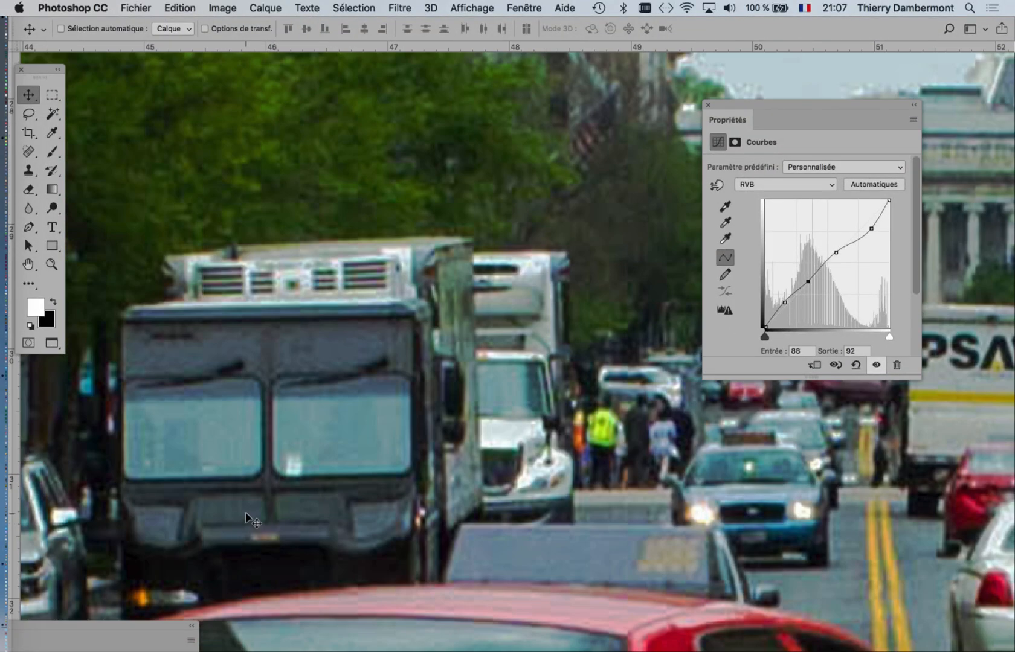
drag(248, 518, 468, 387)
drag(783, 300, 807, 277)
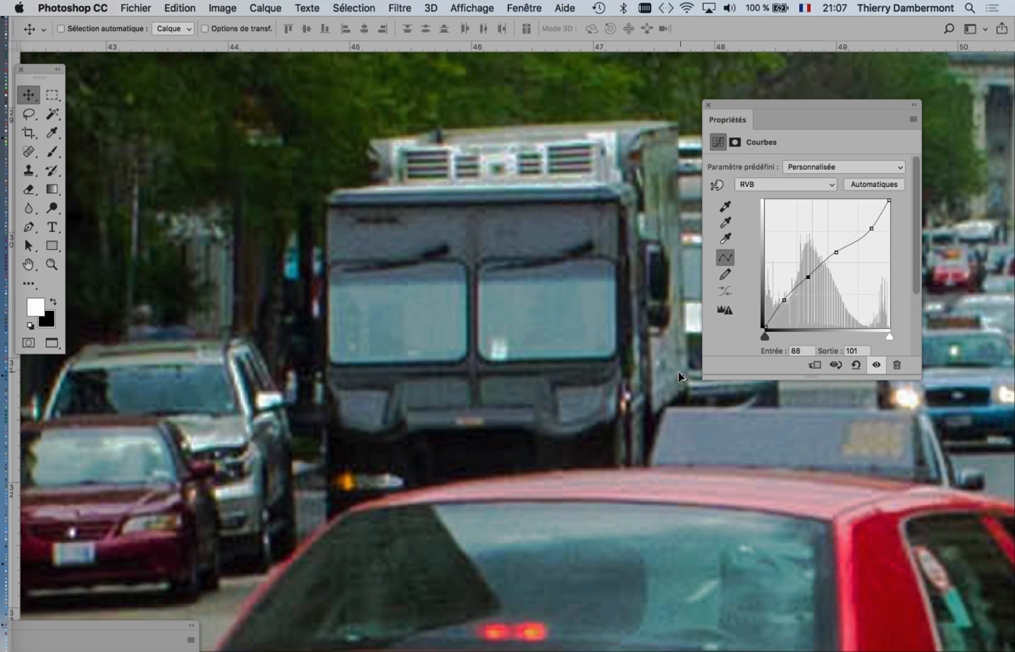
Step: Raise the highlight end of the global RGB curve again, setting its upper point to input 204, output 211
scroll(680, 377, down, 10)
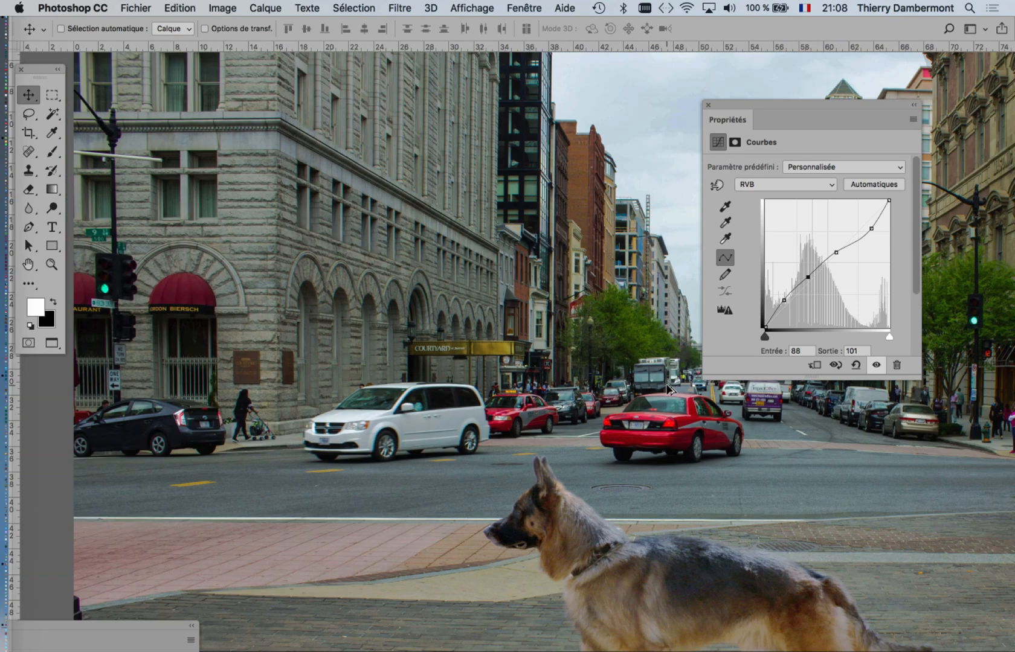
scroll(512, 389, down, 3)
scroll(507, 354, right, 2)
drag(836, 252, 865, 222)
click(873, 229)
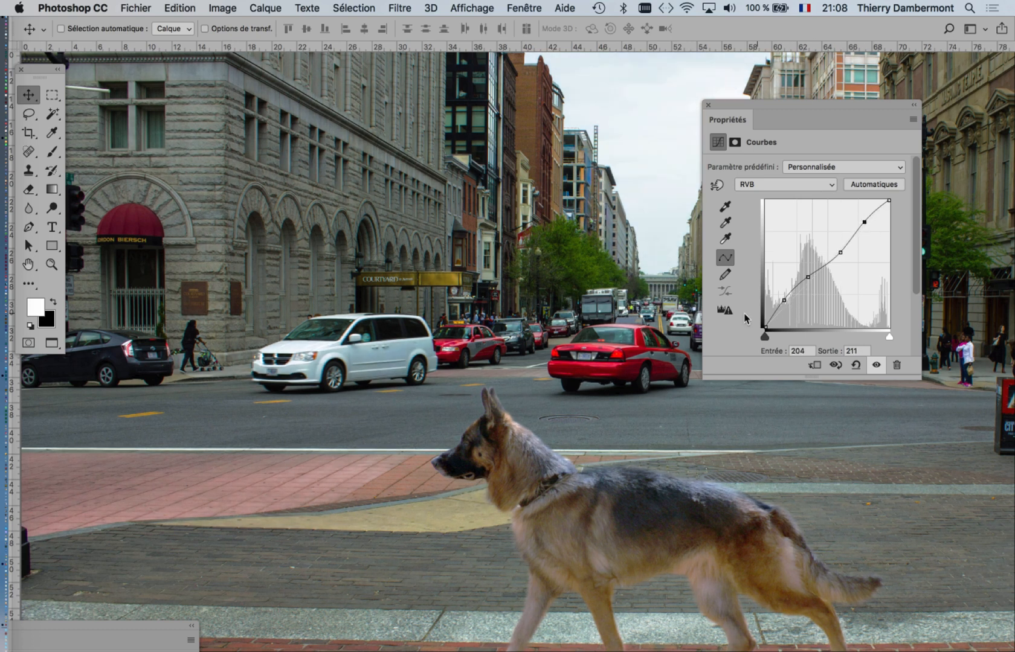
alt+scroll(427, 350, down, 3)
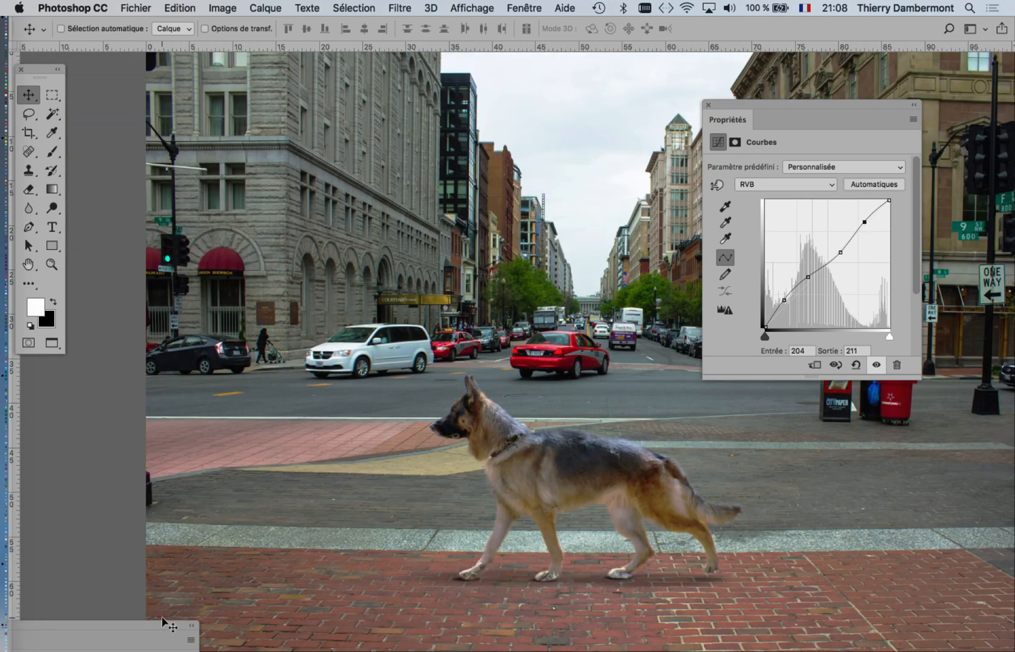
Step: Bring the layers palette back over the photo, expand the "chien et ses ombres et ses calq de reg" group and lengthen the palette
drag(163, 623, 331, 164)
click(122, 160)
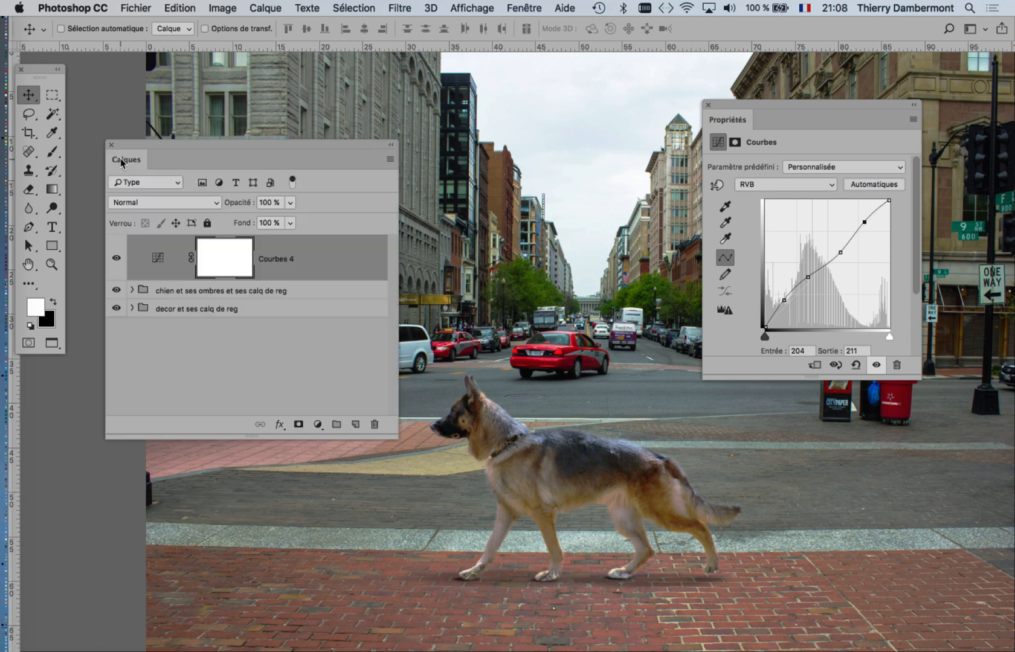
click(156, 294)
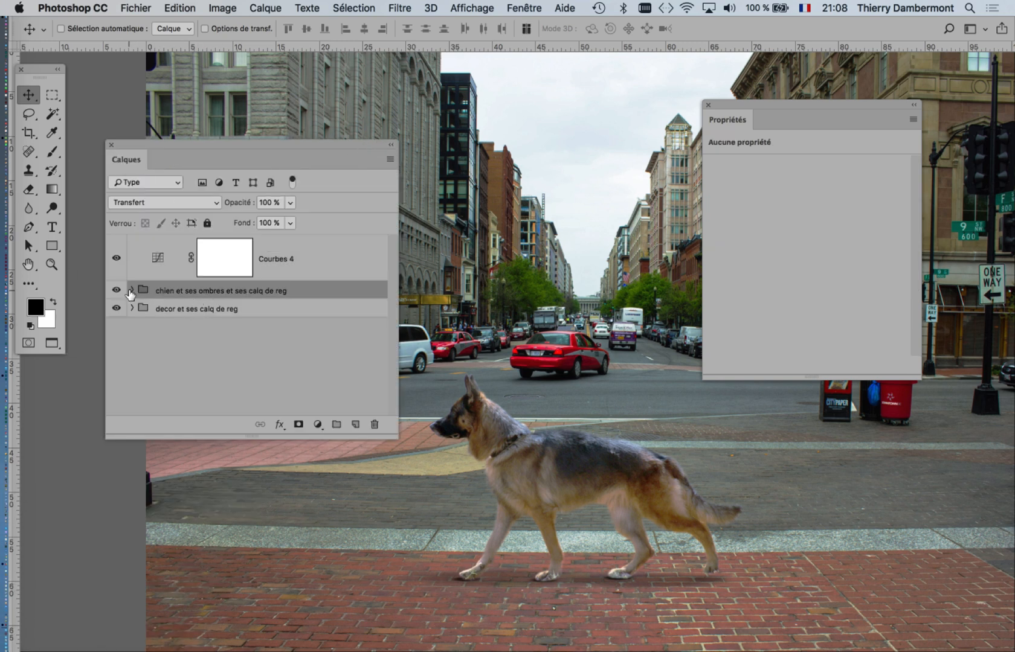
click(132, 290)
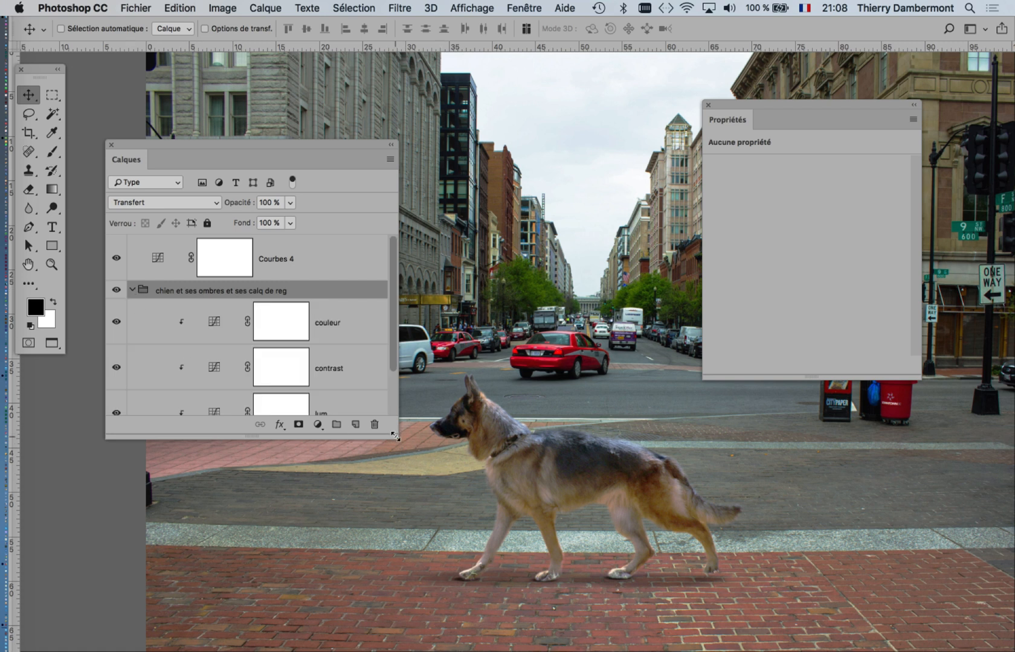
drag(395, 435, 388, 548)
Step: Soften the lum layer's curve with input 159 to output 194 and 65 to 95, and collapse the dog group
click(221, 417)
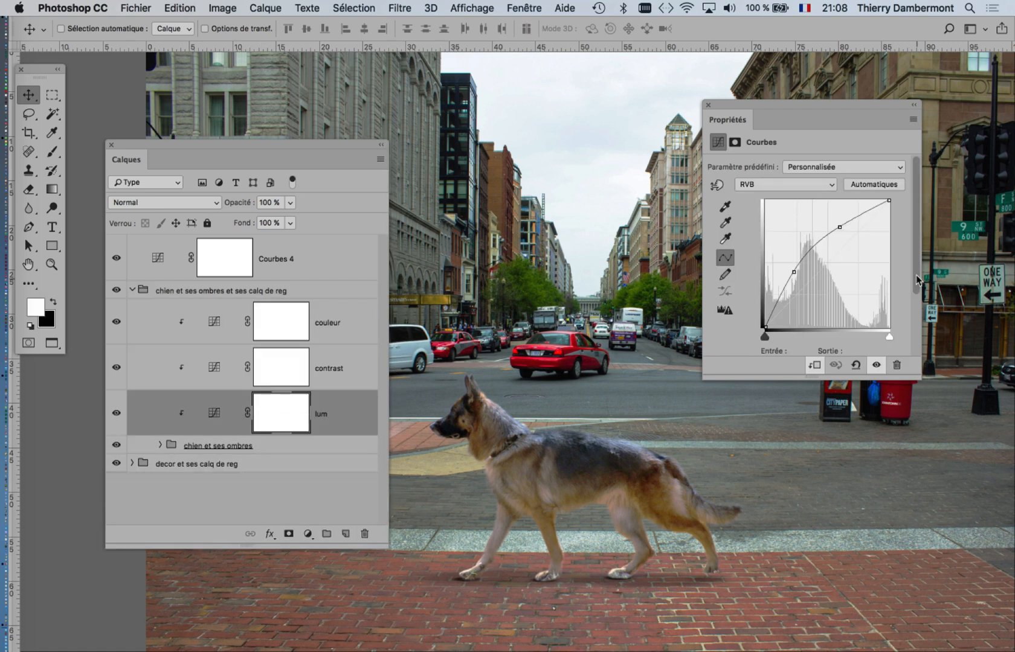
drag(849, 227, 852, 231)
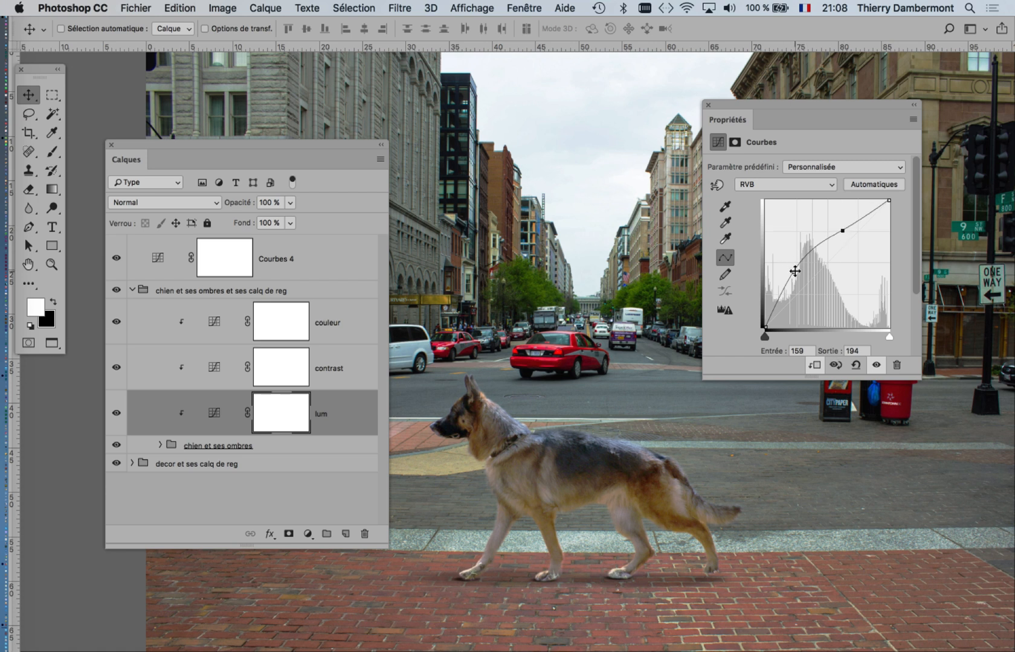
drag(794, 271, 797, 279)
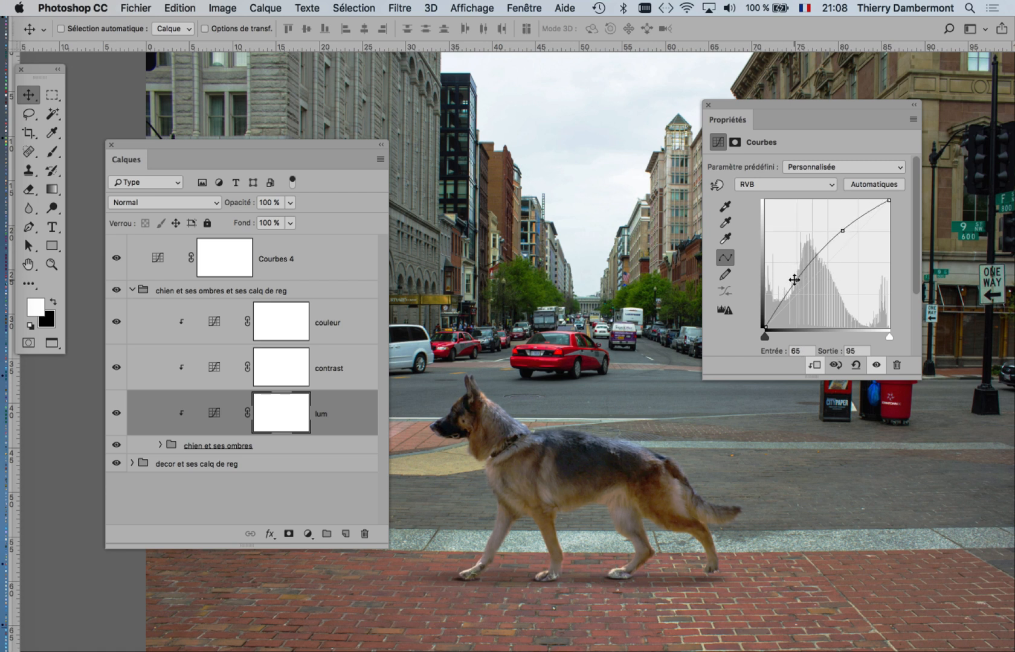
click(132, 291)
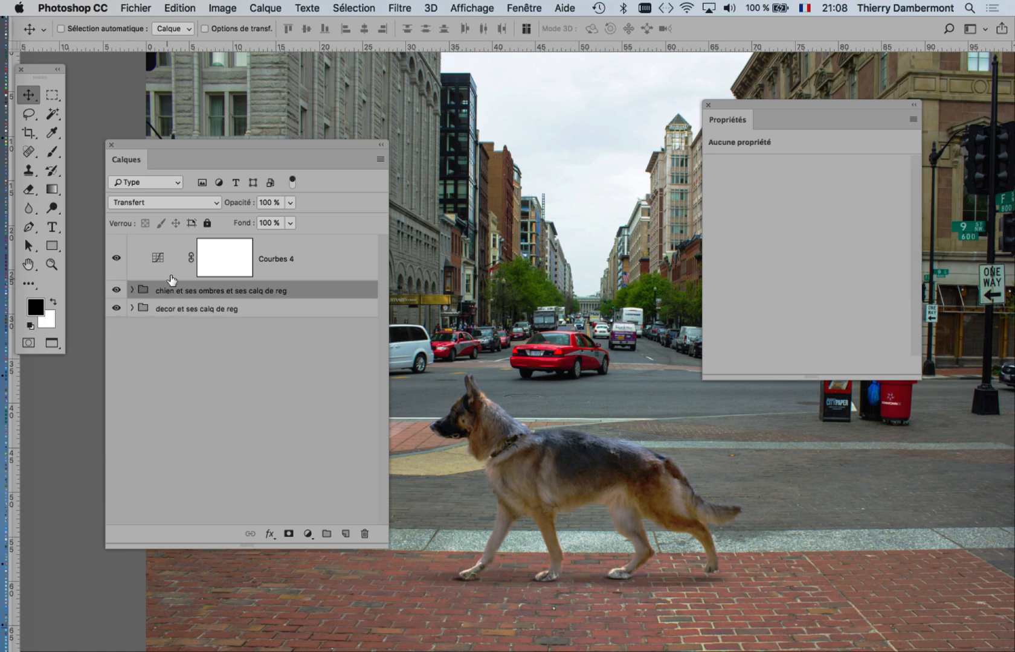
Step: Add a Curves adjustment layer above Courbes 4 and raise its red channel midtones from input 117 to output 151
click(160, 262)
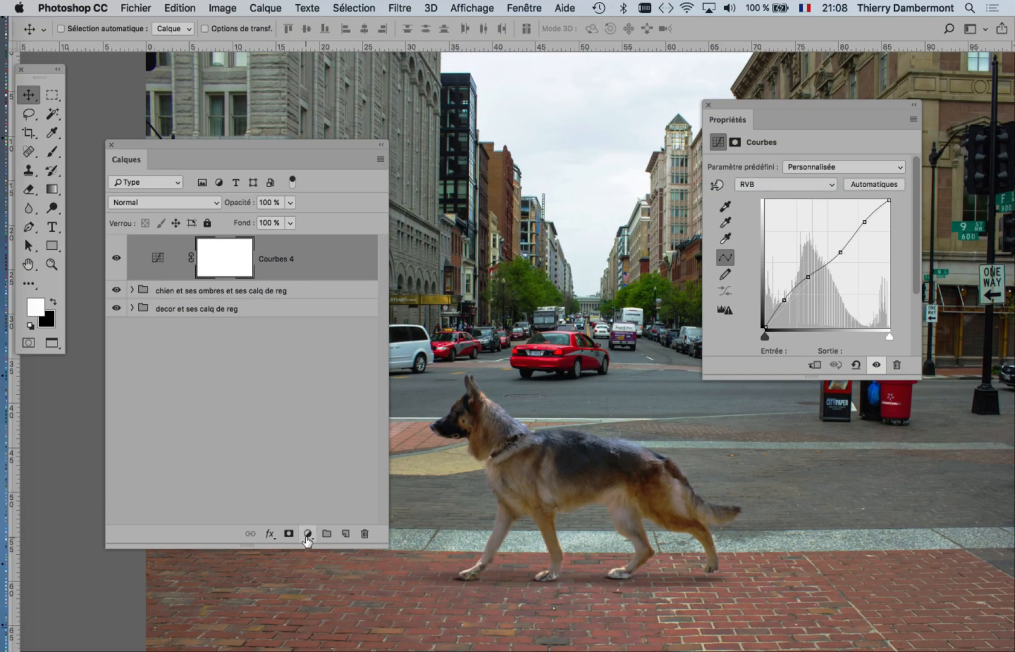
click(308, 533)
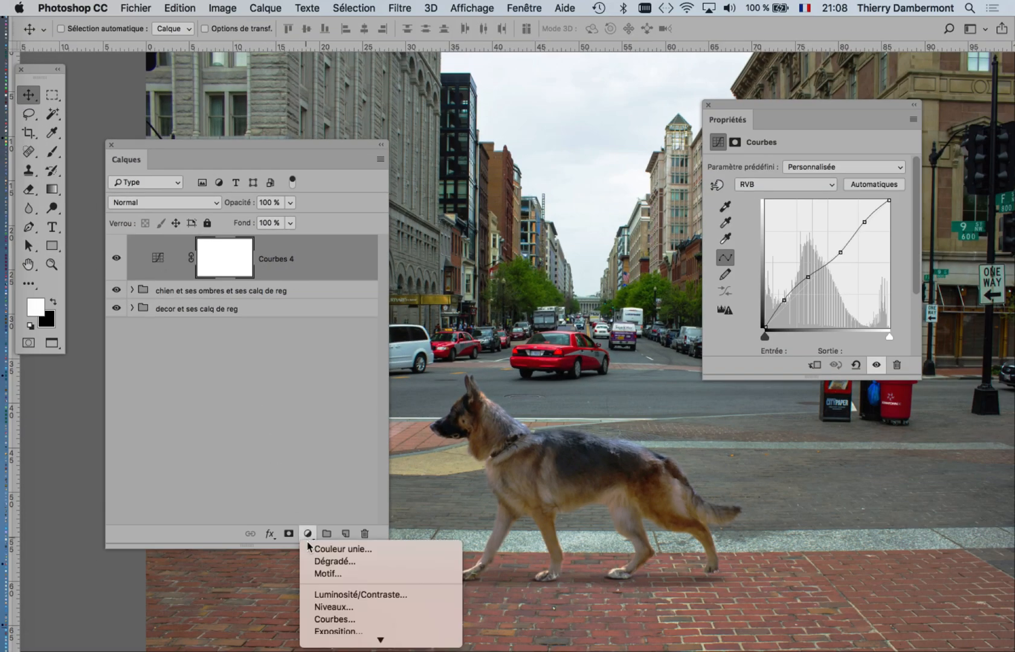
click(348, 620)
click(791, 189)
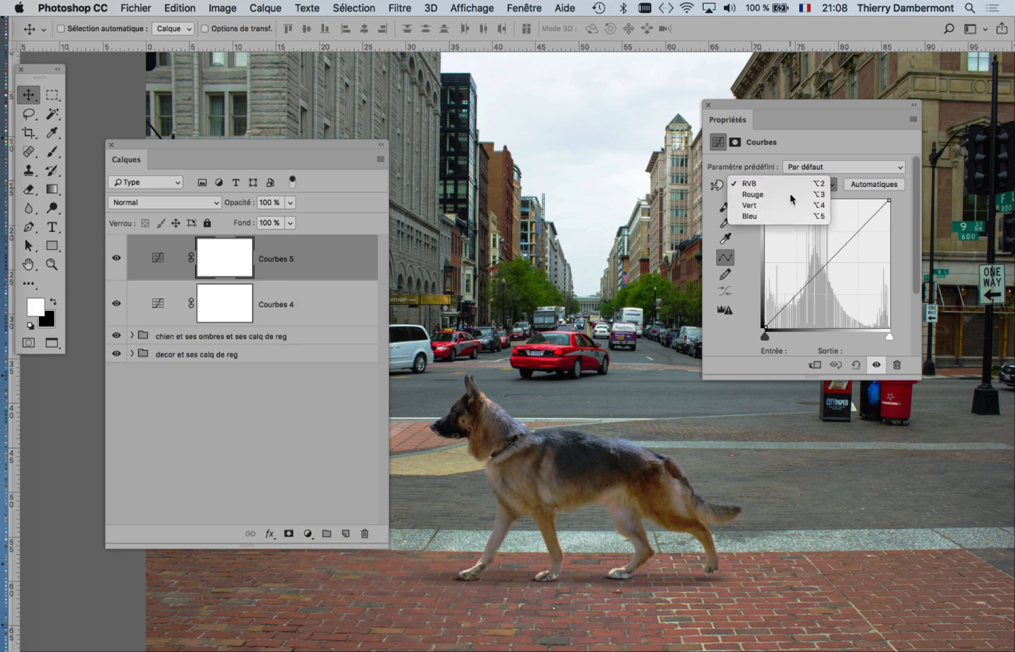
click(791, 194)
drag(823, 268, 822, 252)
Step: Show the whole image and reposition the layers palette and the curve properties palette to uncover the photo
scroll(593, 292, down, 2)
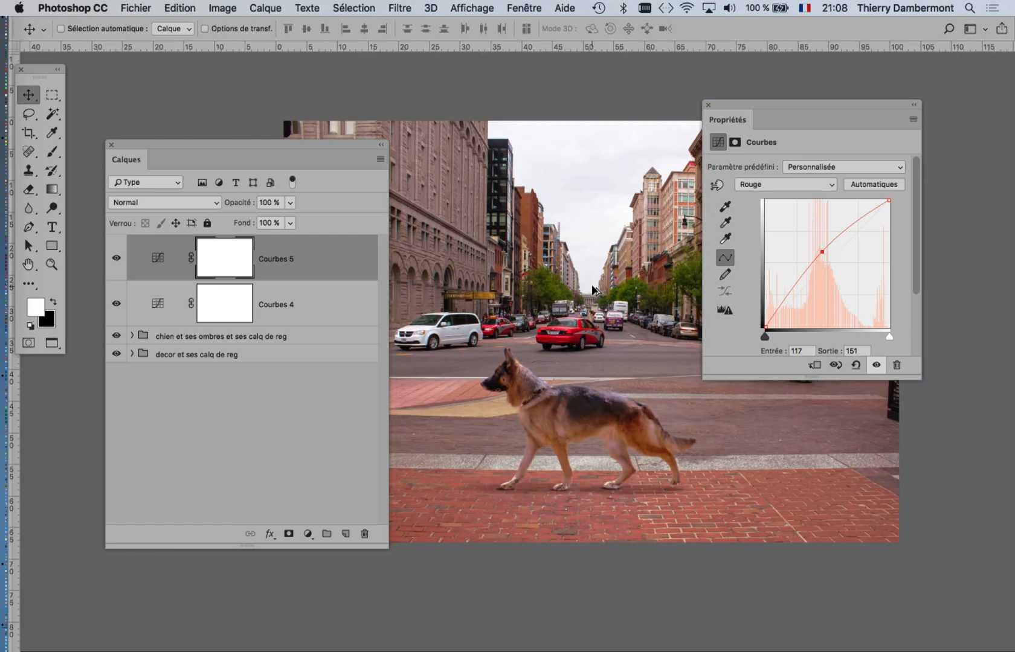
drag(206, 144, 188, 139)
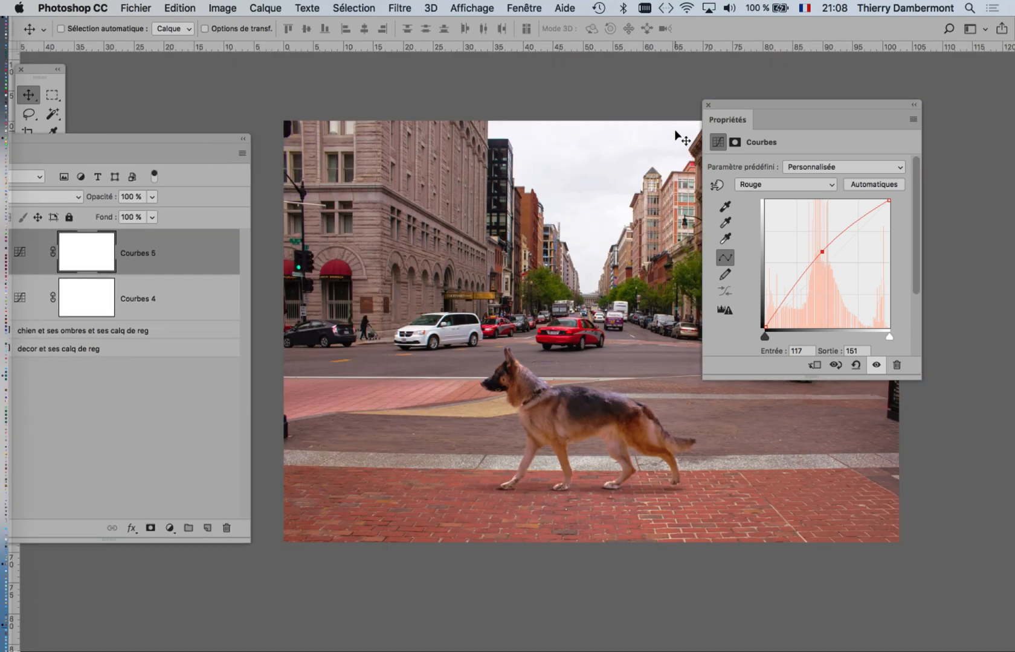
drag(720, 106, 799, 92)
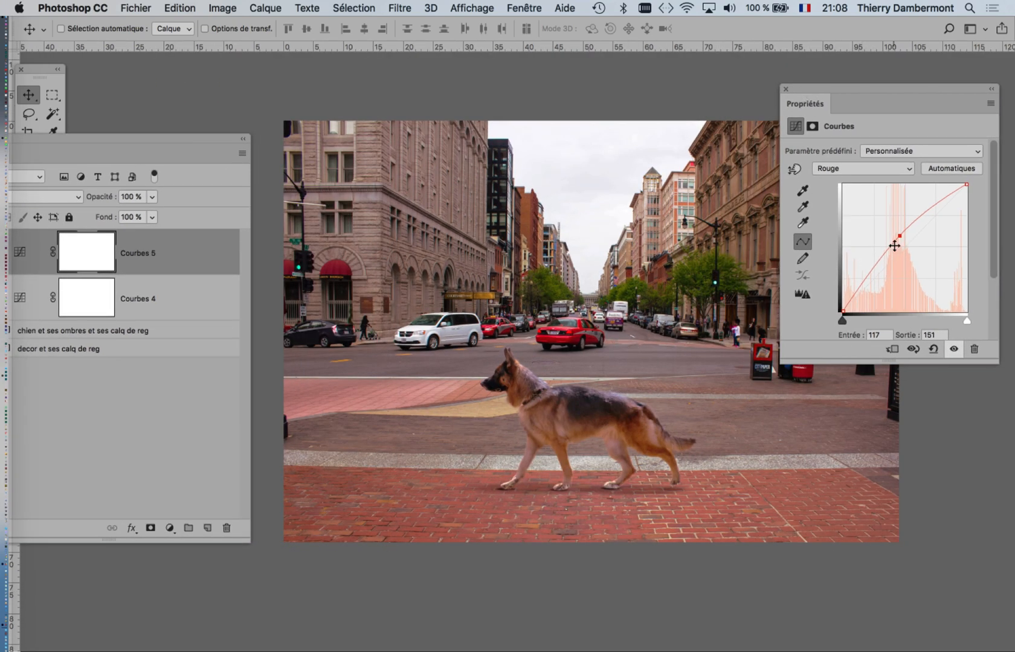
Step: Reduce the red channel's midtone boost and raise the blue channel from input 116 to output 140
mouse_move(901, 235)
mouse_down()
mouse_move(908, 265)
mouse_move(902, 226)
mouse_move(900, 272)
mouse_move(899, 242)
mouse_up()
click(858, 170)
click(856, 179)
click(868, 172)
click(865, 178)
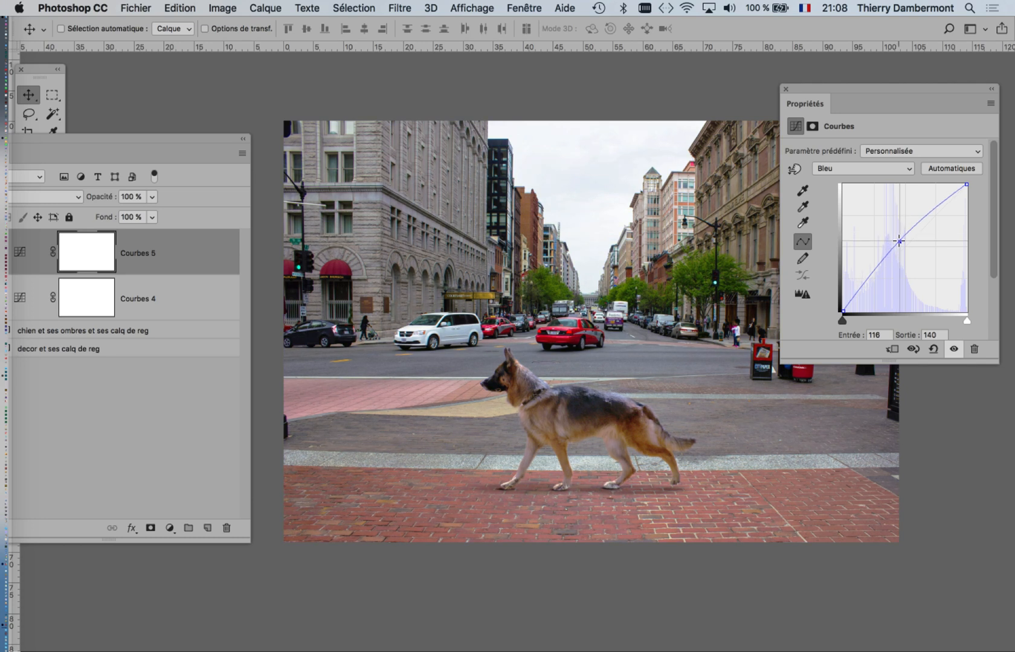
Step: Return to the red channel and set its midtone point to input 117, output 137
click(862, 172)
click(854, 150)
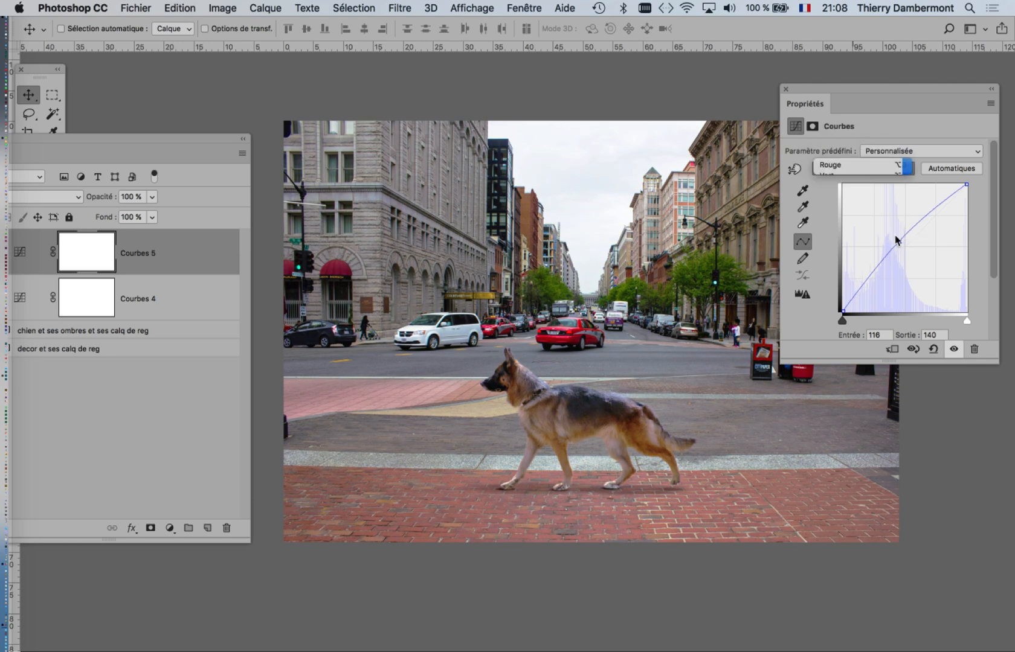
drag(899, 243, 902, 247)
Step: Raise the green channel's midtones from input 118 to output 141
click(856, 169)
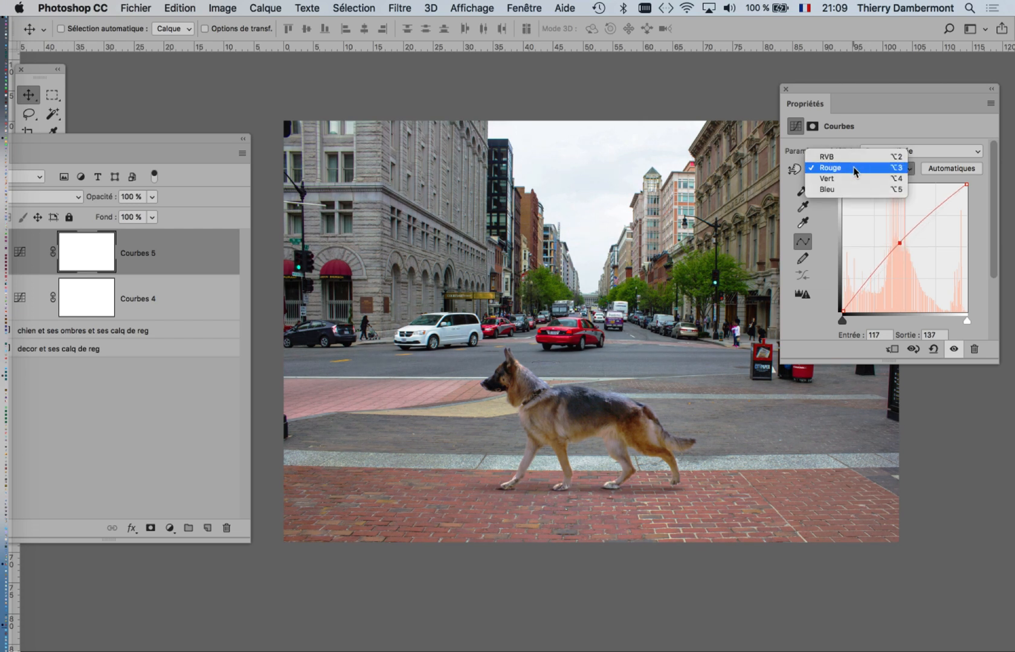
click(857, 179)
drag(900, 248, 900, 241)
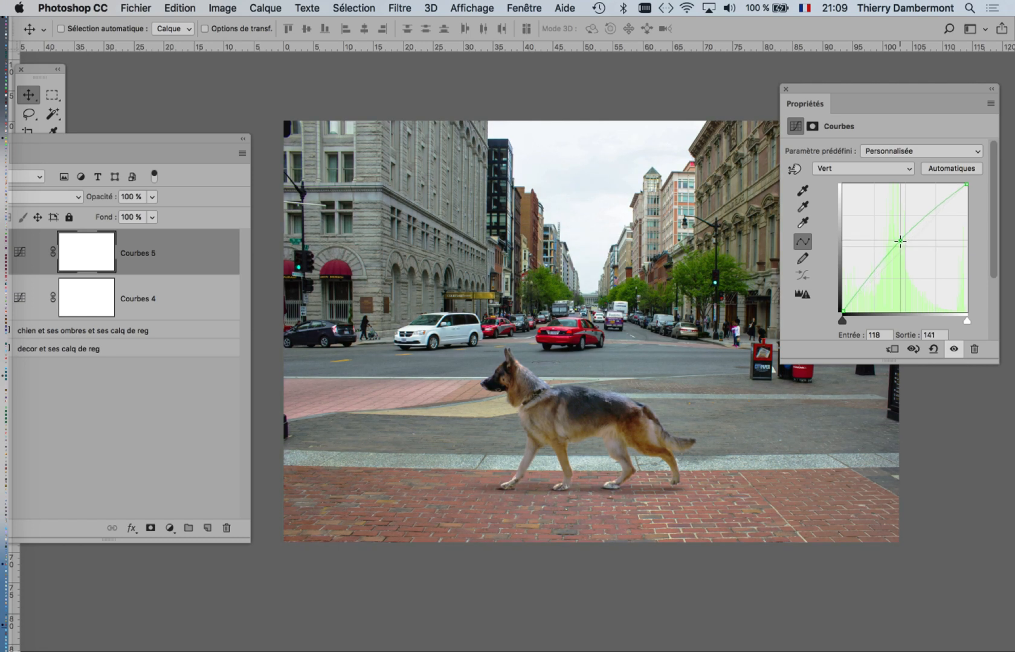
Step: Set the blue channel's midtone point to input 125, output 146
click(849, 175)
click(853, 179)
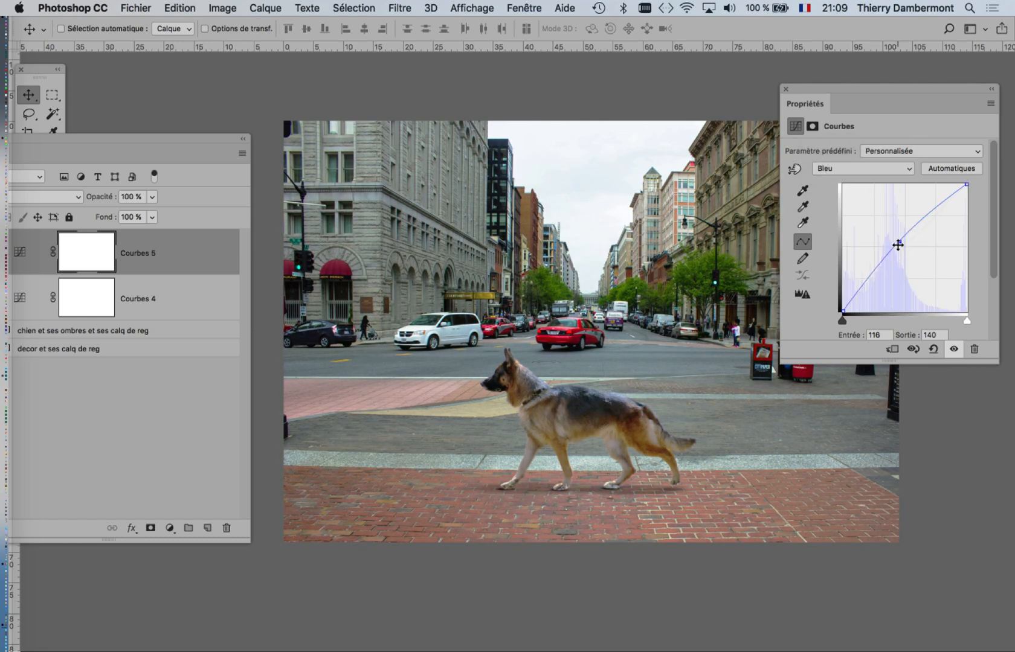
click(900, 243)
drag(899, 242, 904, 239)
Step: Lower the green channel's midtone point to input 119, output 132
click(837, 169)
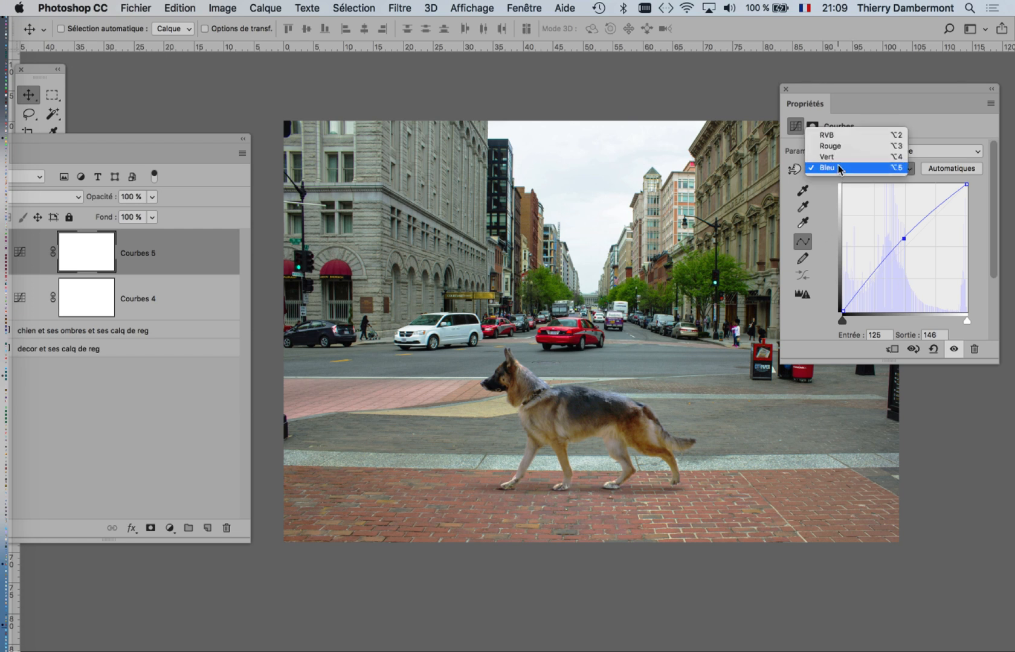
click(841, 152)
click(902, 244)
drag(904, 245, 904, 249)
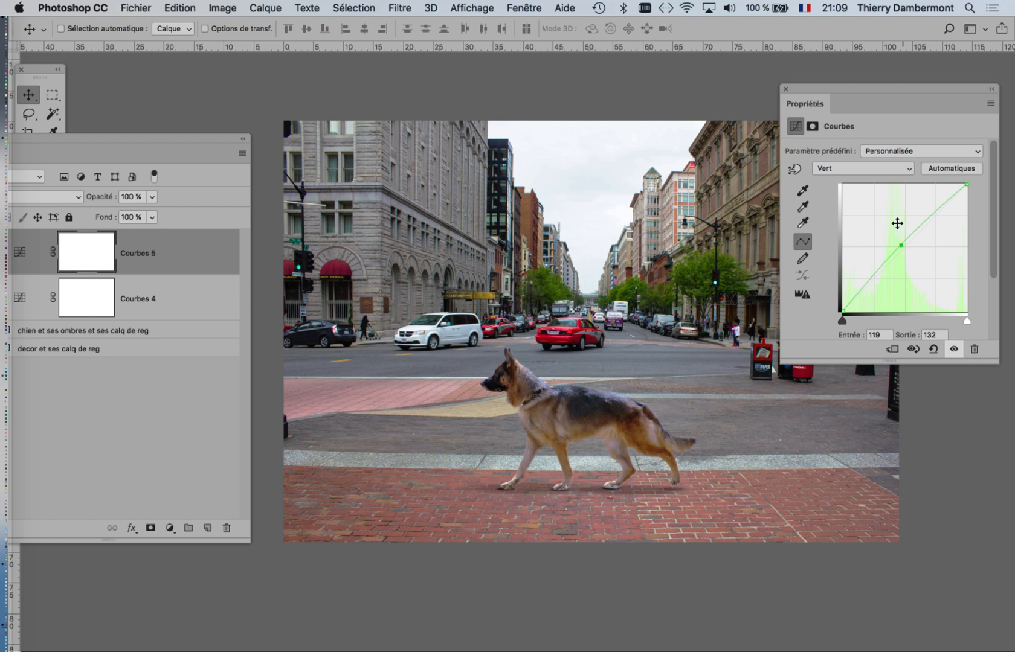
Step: Set the red channel's midtone point to input 118, output 132
click(877, 169)
click(879, 155)
mouse_move(905, 244)
mouse_down()
mouse_move(900, 236)
mouse_move(900, 245)
mouse_up()
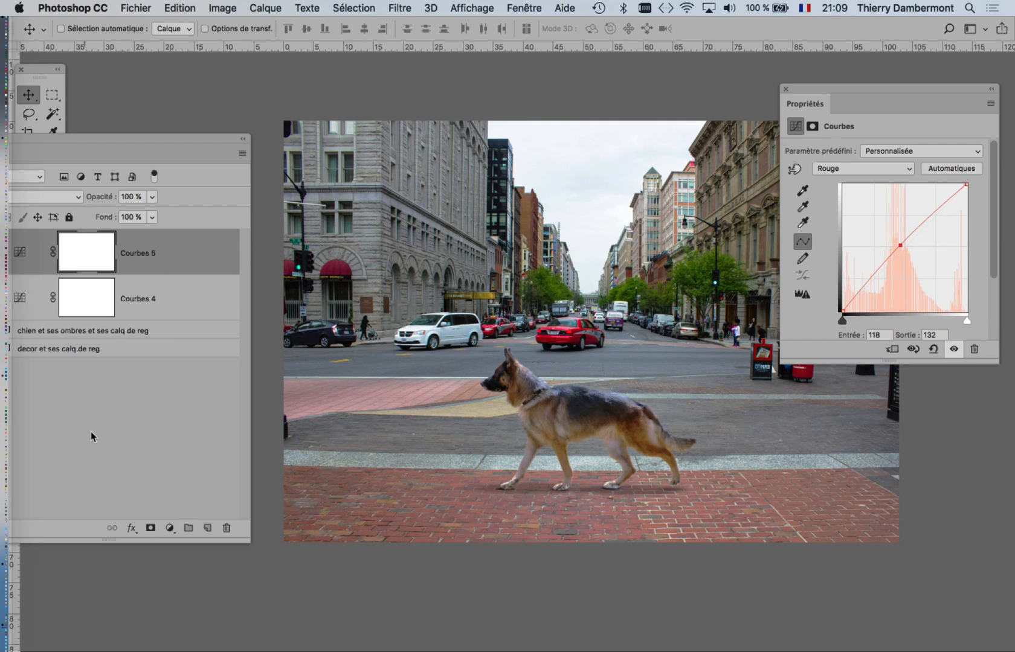
Step: Add another Curves adjustment layer above Courbes 5 and bring the layers palette fully back into view
click(171, 529)
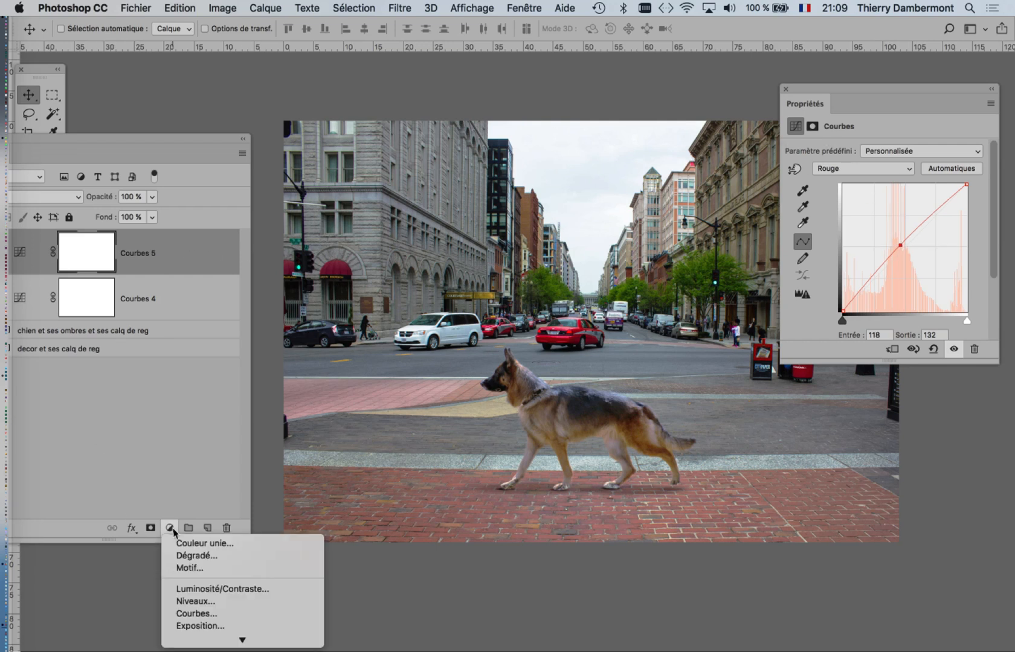
click(196, 613)
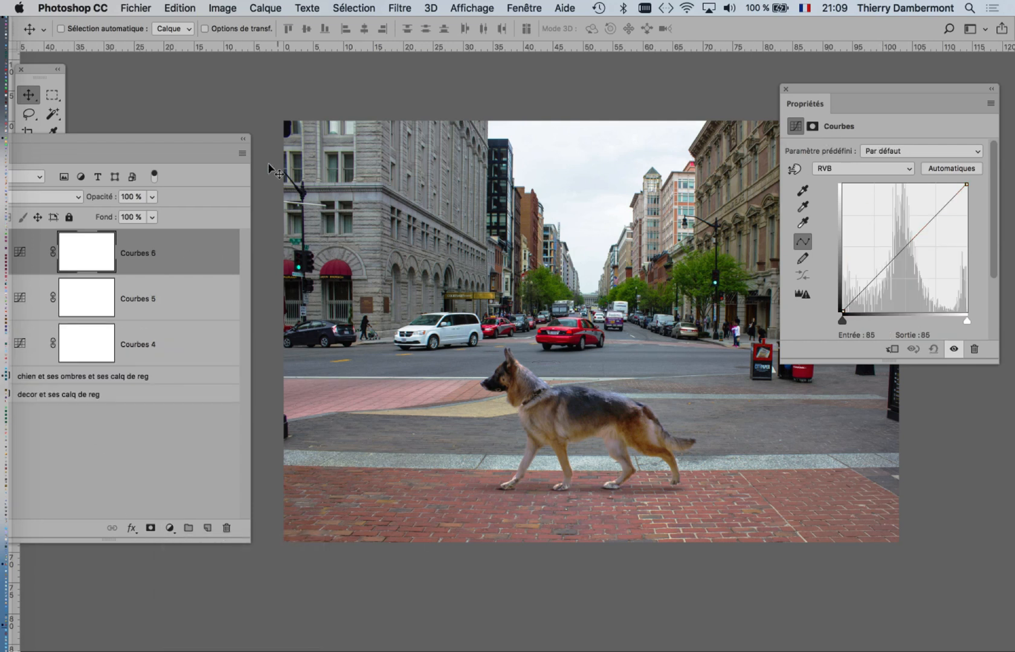
drag(178, 140, 267, 110)
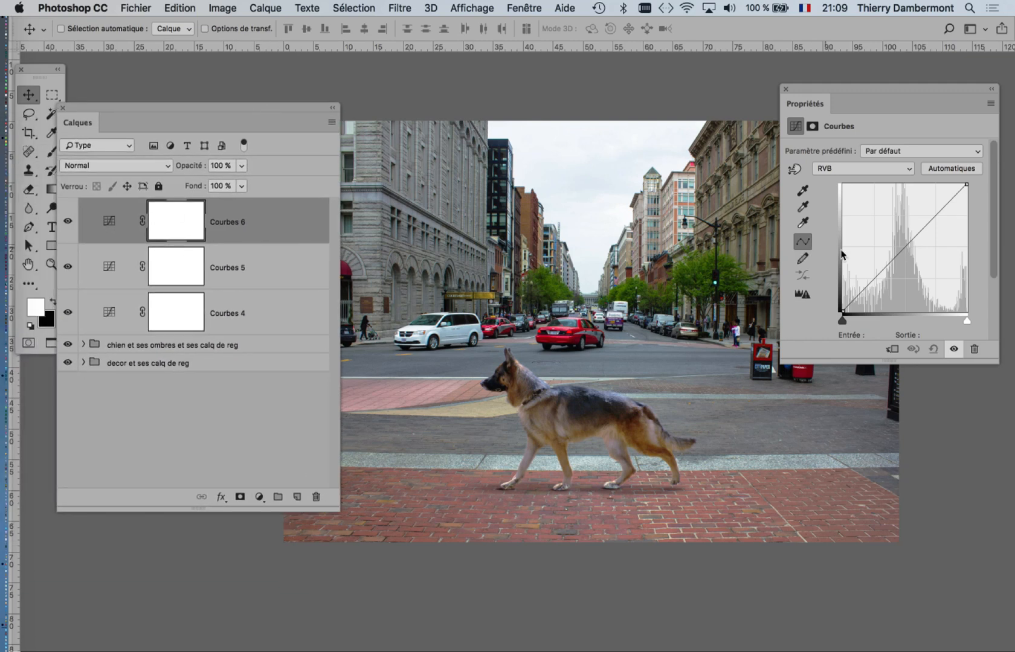
Step: Brighten the image on the Courbes 6 RGB curve with a shadow point and a highlight point at input 188, output 215, then close both palettes
drag(891, 264, 886, 261)
drag(937, 216, 934, 204)
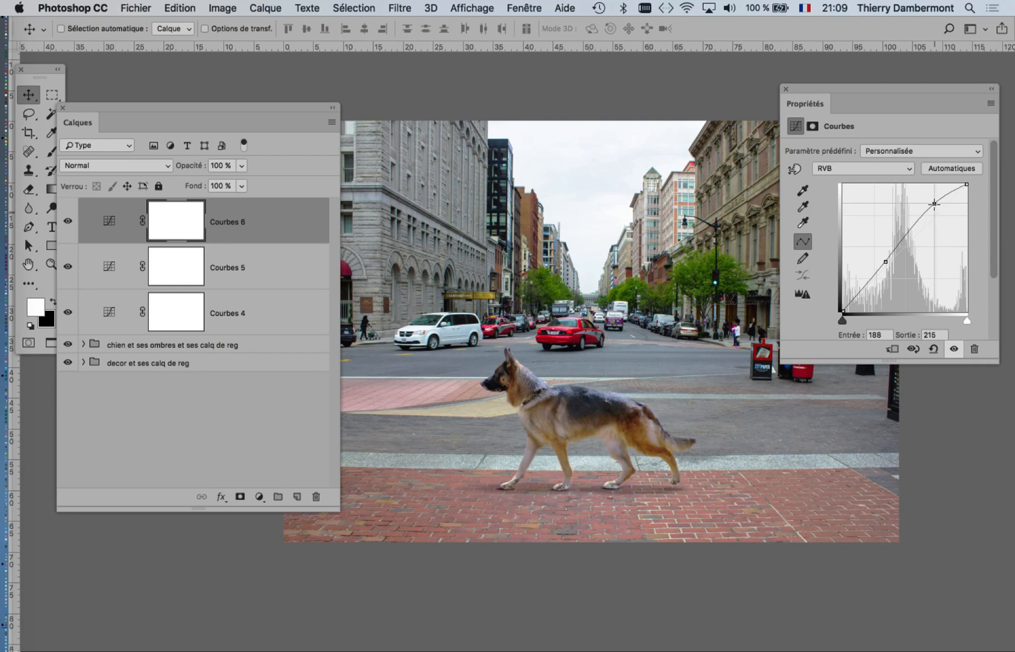
click(63, 109)
click(786, 89)
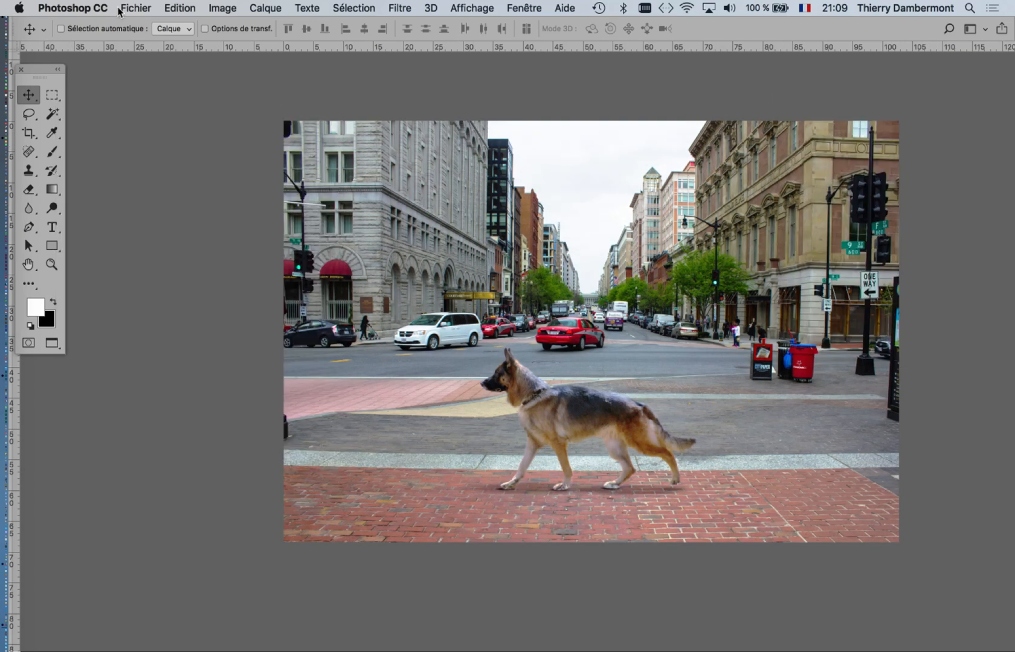
Step: Save the composite under the new name washington-DC-street-view-04.psd in Photoshop format, keeping layers and maximised compatibility
click(120, 9)
click(203, 158)
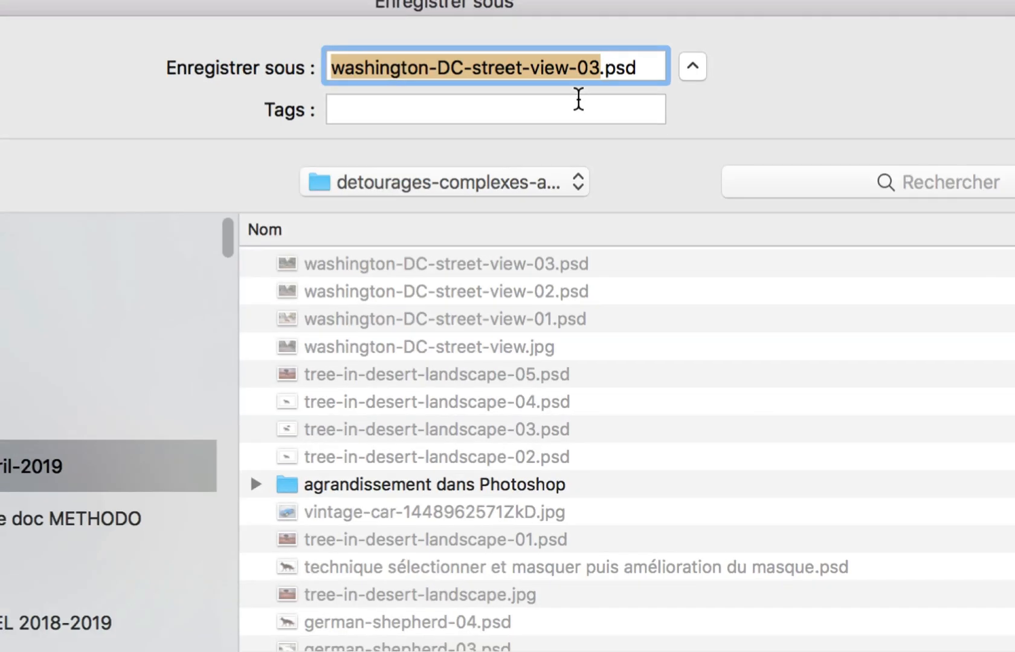
drag(585, 70, 597, 71)
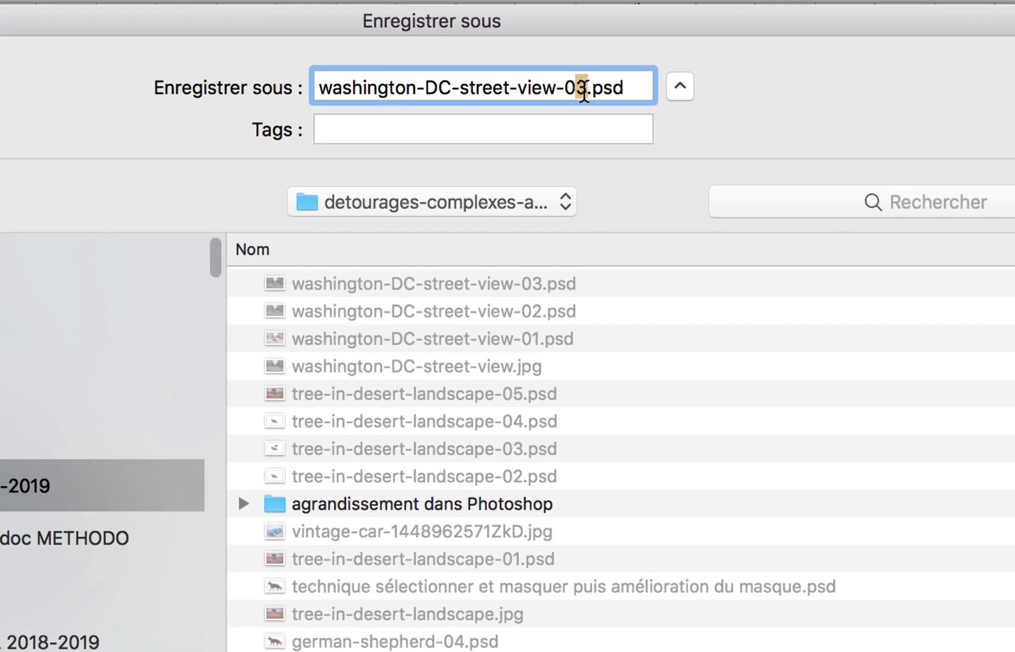
text(4)
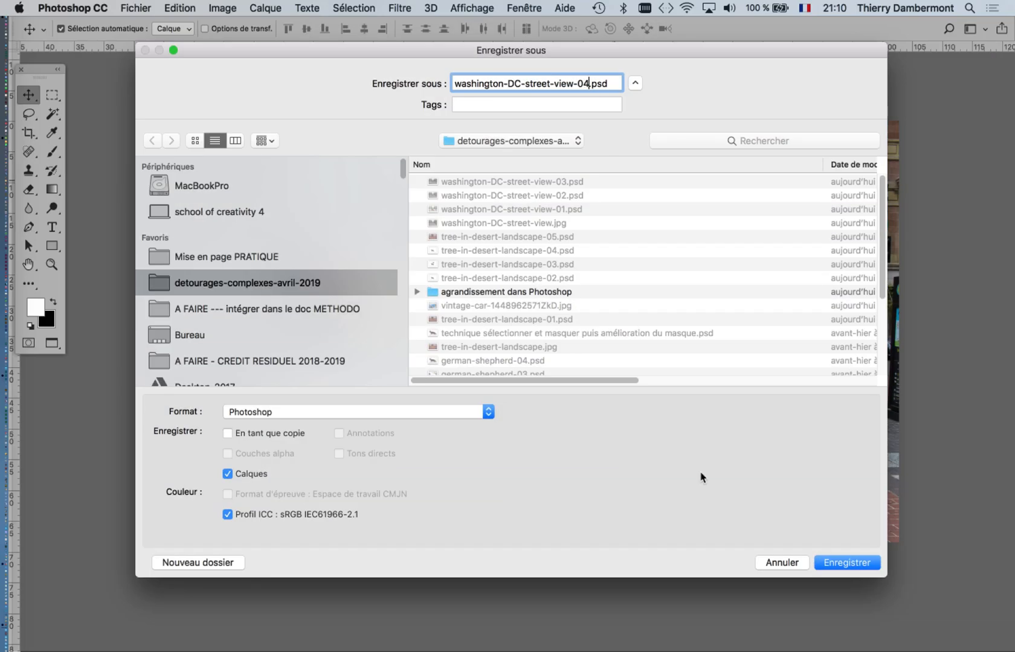
click(857, 563)
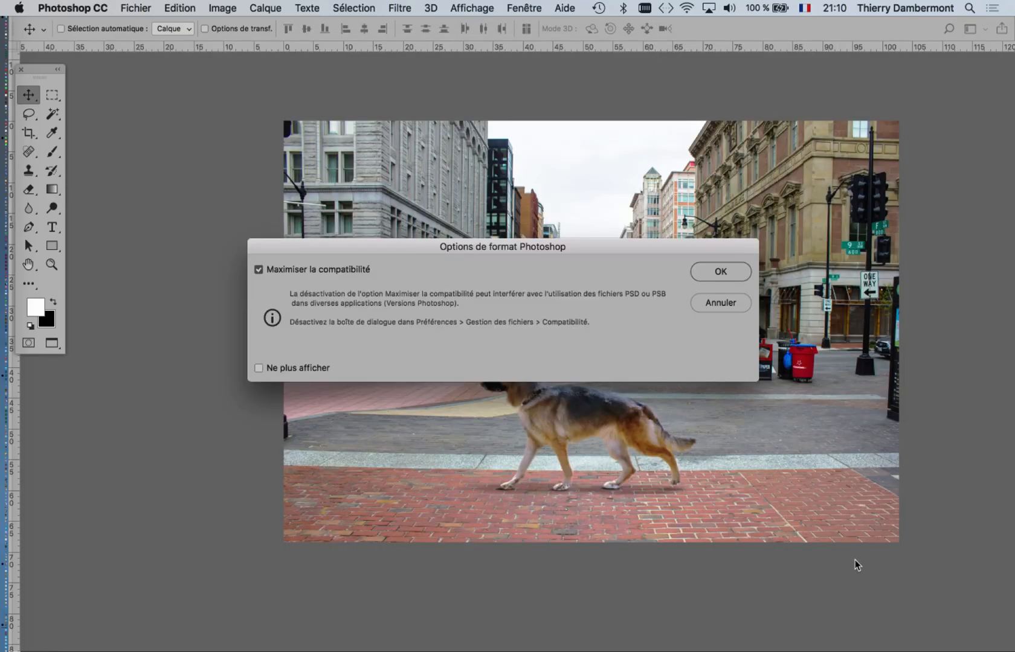
click(735, 273)
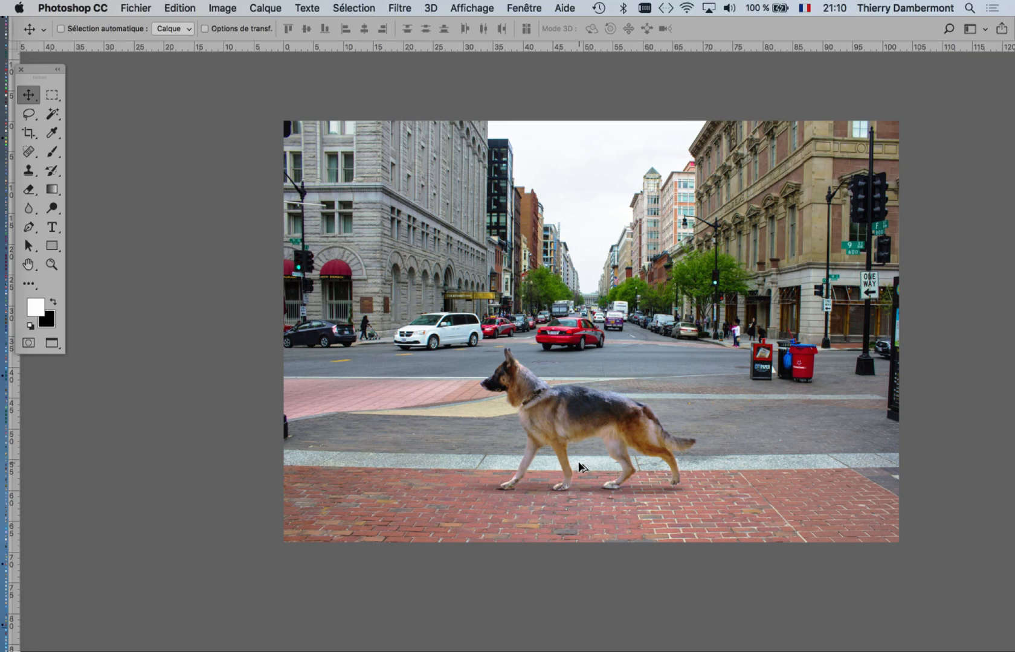
Step: Examine the dog's outline, paws and ground shadows up close, then check how it fits into the whole street scene
scroll(571, 438, up, 2)
scroll(568, 445, up, 2)
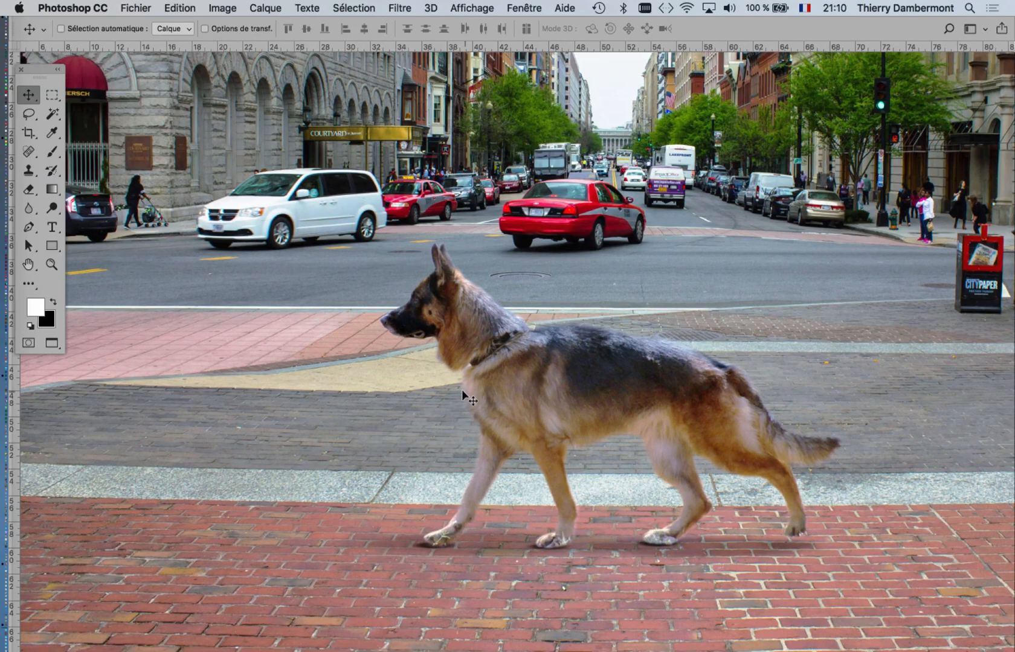
drag(470, 398, 361, 374)
scroll(389, 434, up, 3)
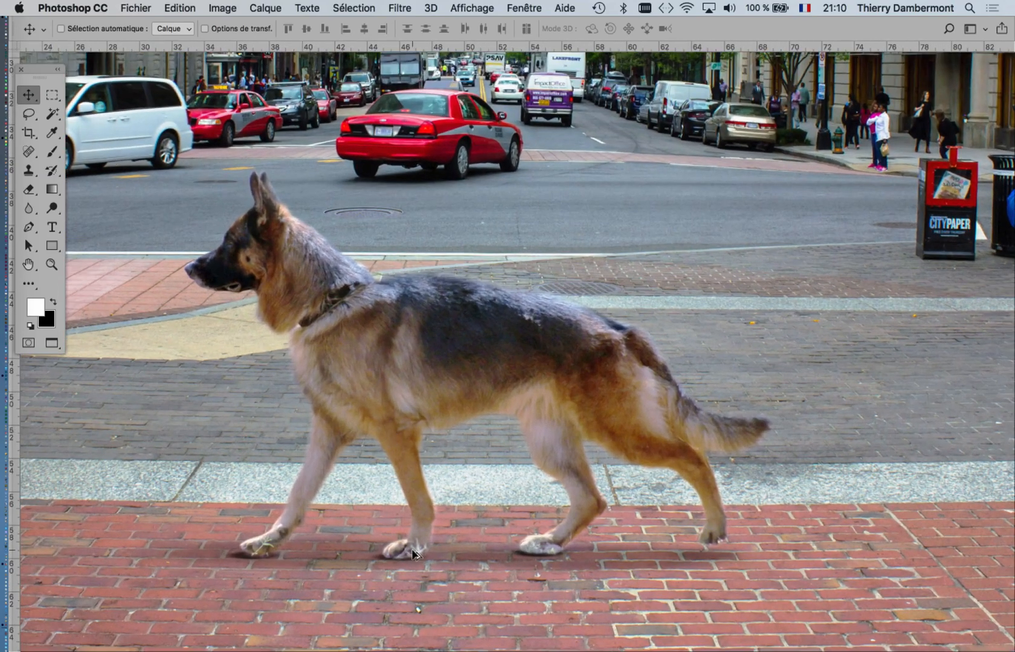
scroll(408, 571, up, 2)
scroll(407, 571, up, 2)
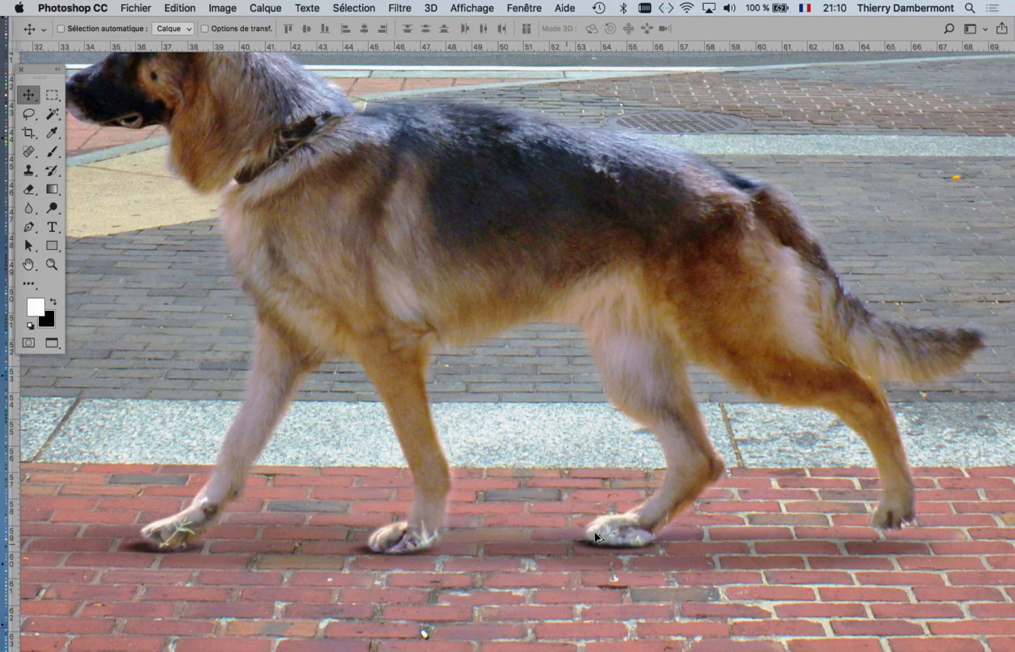
scroll(618, 527, down, 2)
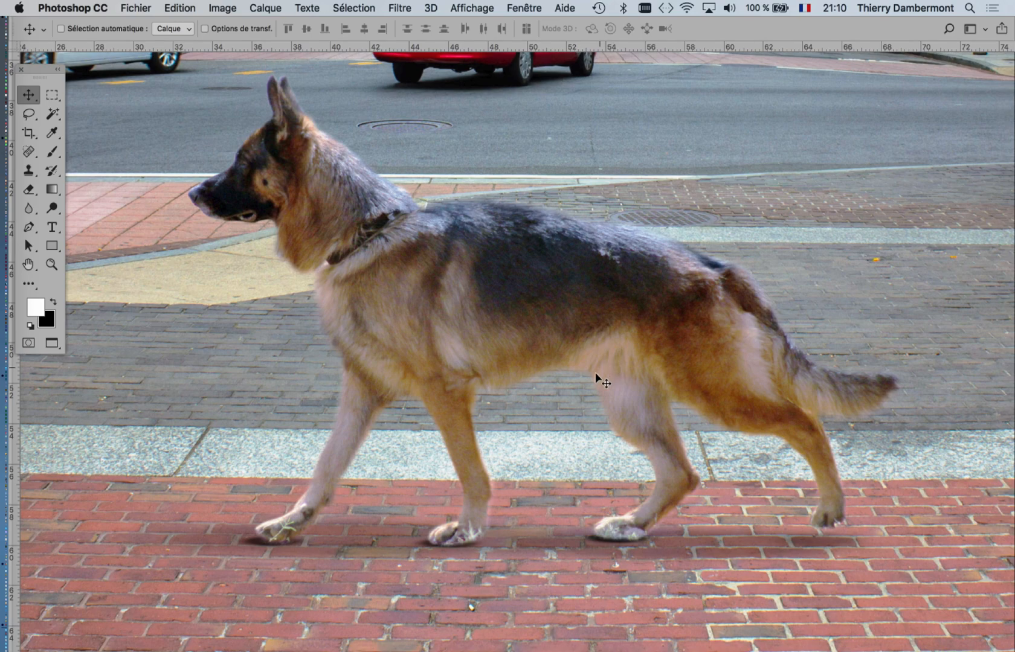
scroll(595, 386, down, 3)
scroll(595, 390, down, 4)
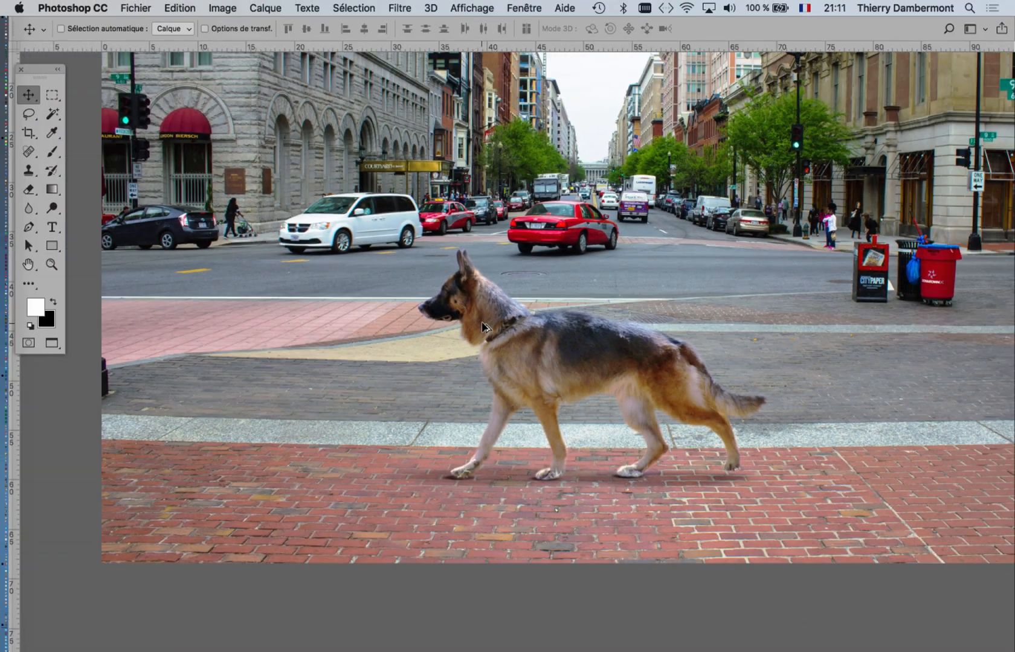
scroll(483, 326, down, 3)
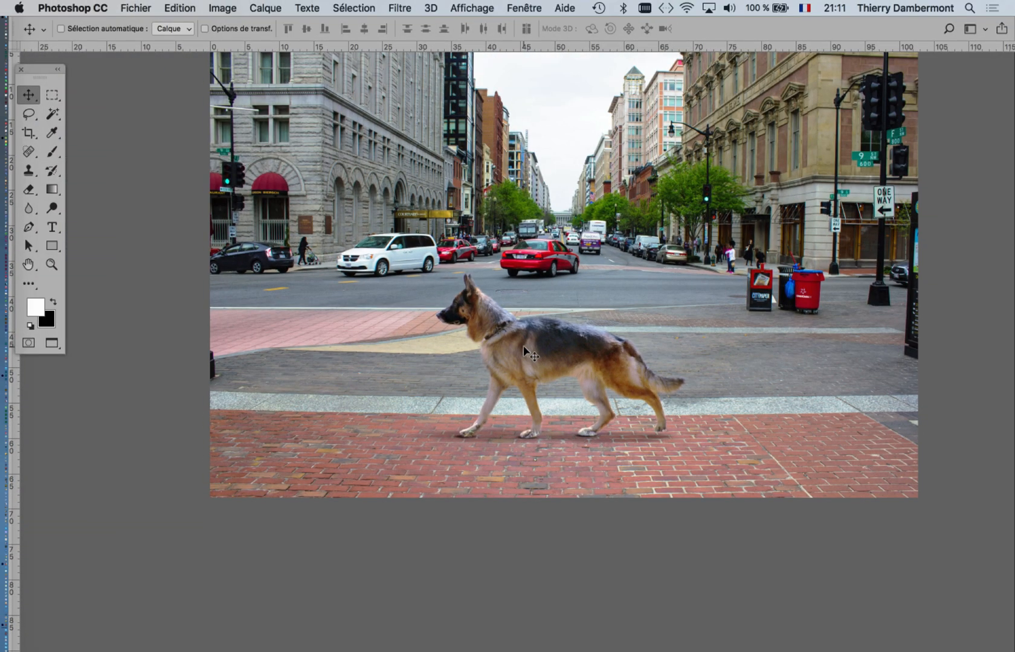
Step: Move the layer group "chien et ses ombres et ses calq de reg" rightward and slightly down along the pavement, and narrow the reopened layers palette
click(518, 7)
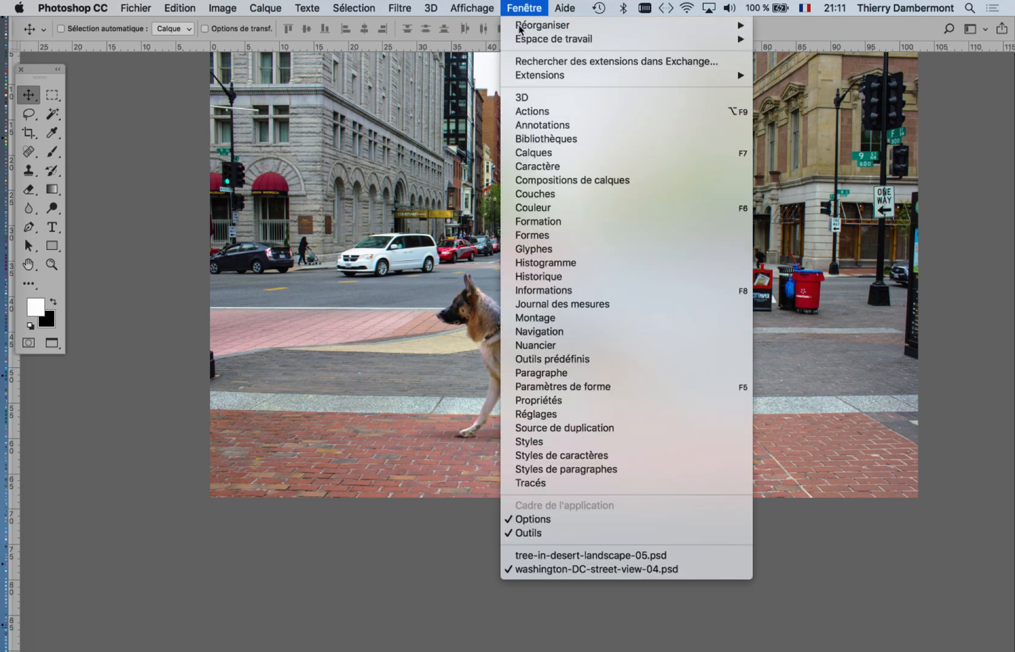
click(593, 153)
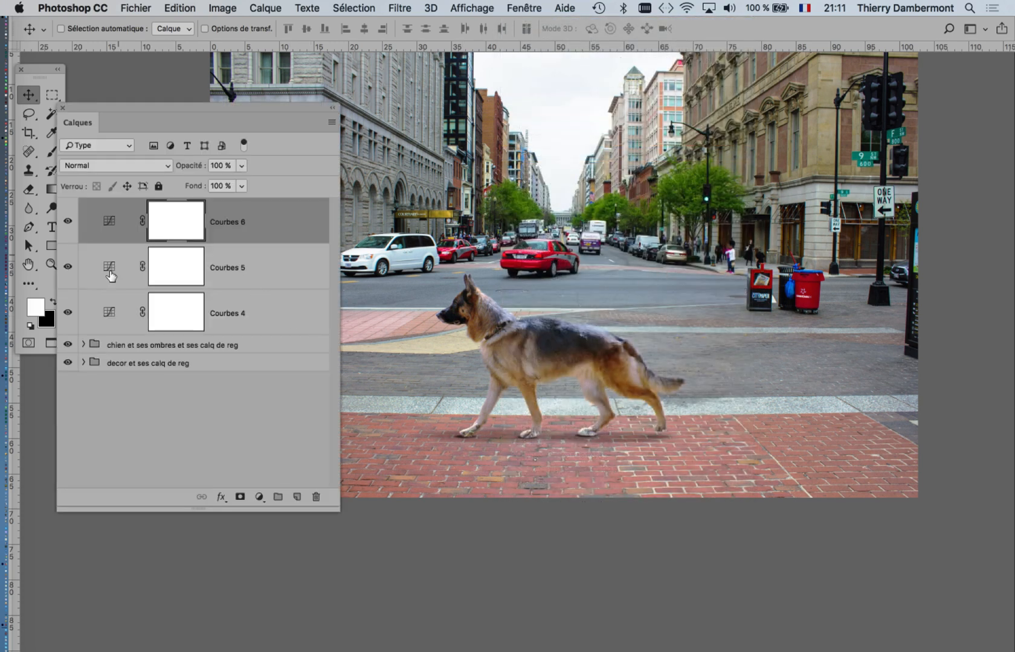
click(98, 346)
drag(611, 345, 686, 356)
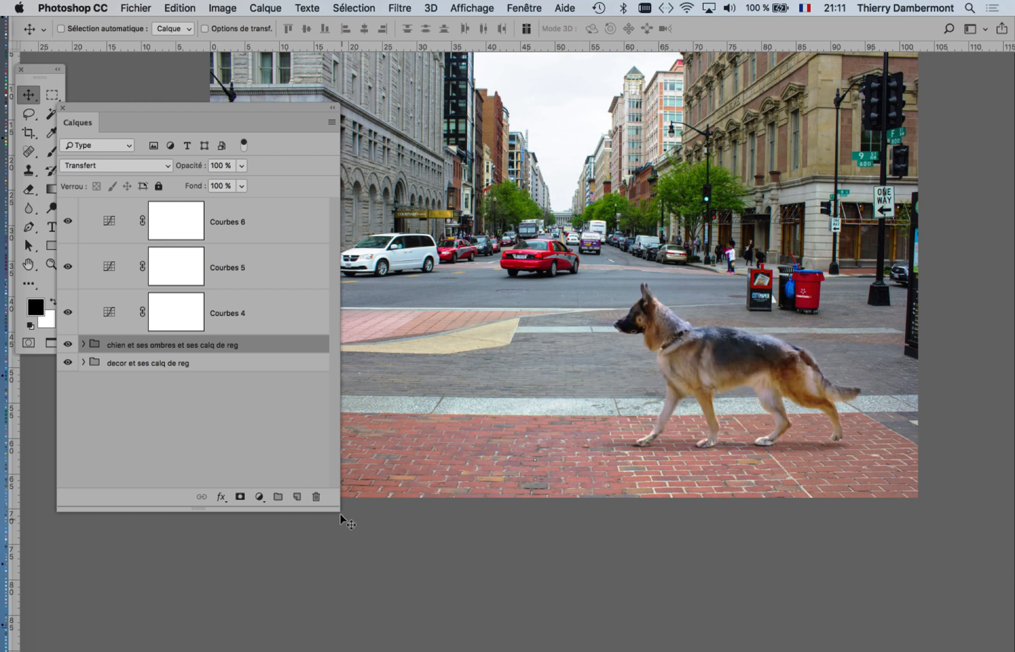
drag(337, 510, 285, 536)
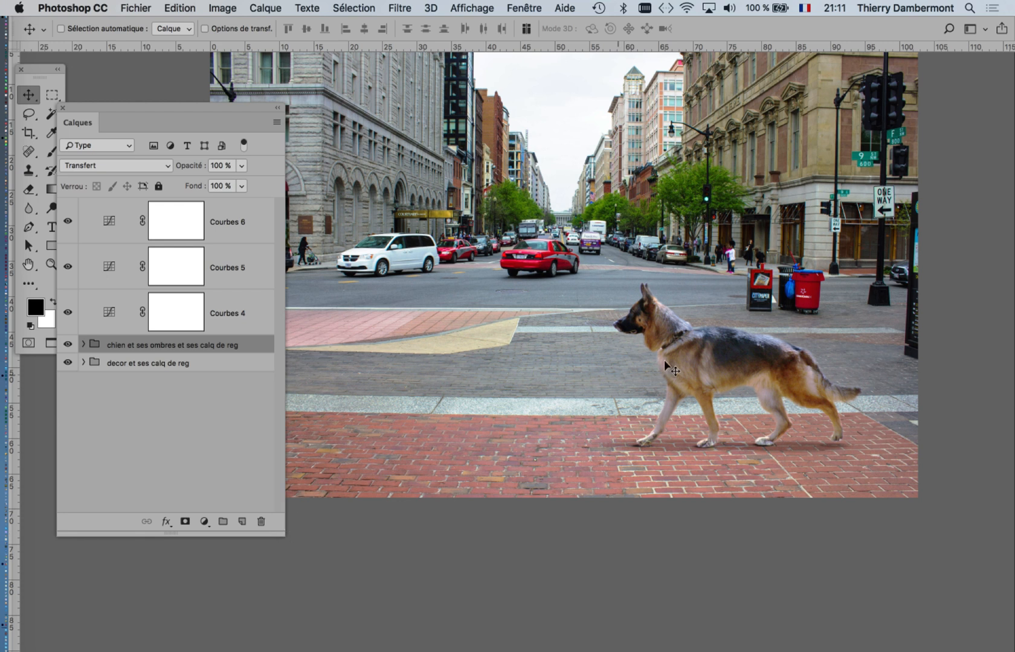